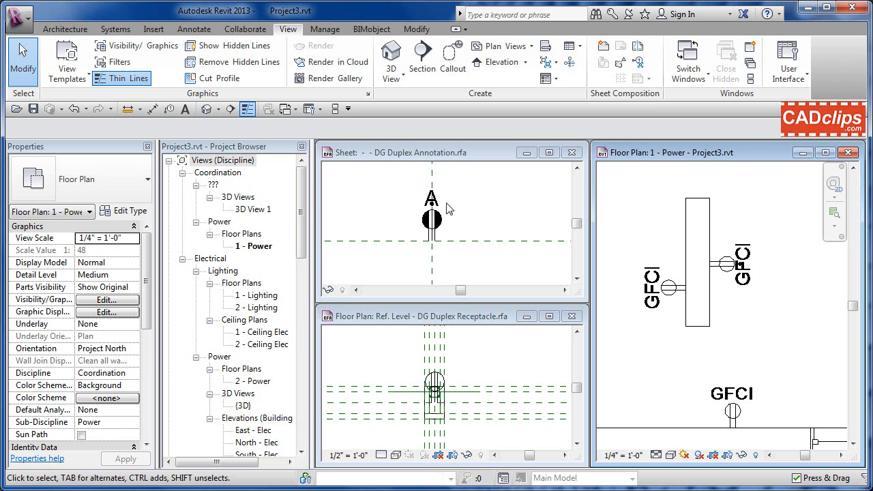
- In the DG Duplex Annotation family, define an instance parameter named "Not Above Millwork" for the visibility of the label A
left_click(445, 203)
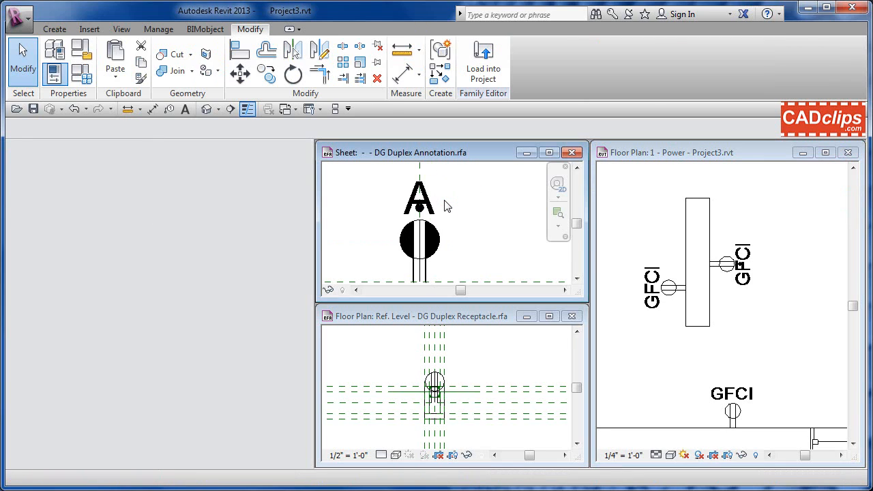
scroll(445, 203, "up", 3)
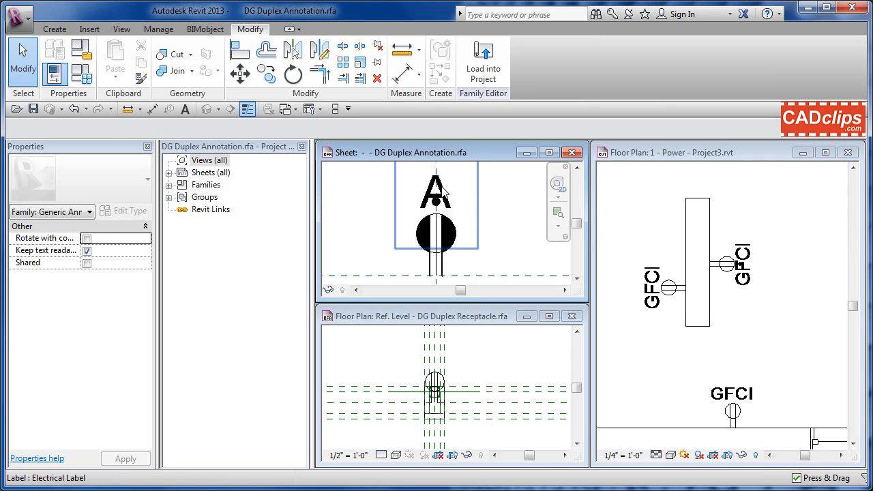
scroll(487, 218, "down", 2)
middle_click_drag(483, 218, 465, 223)
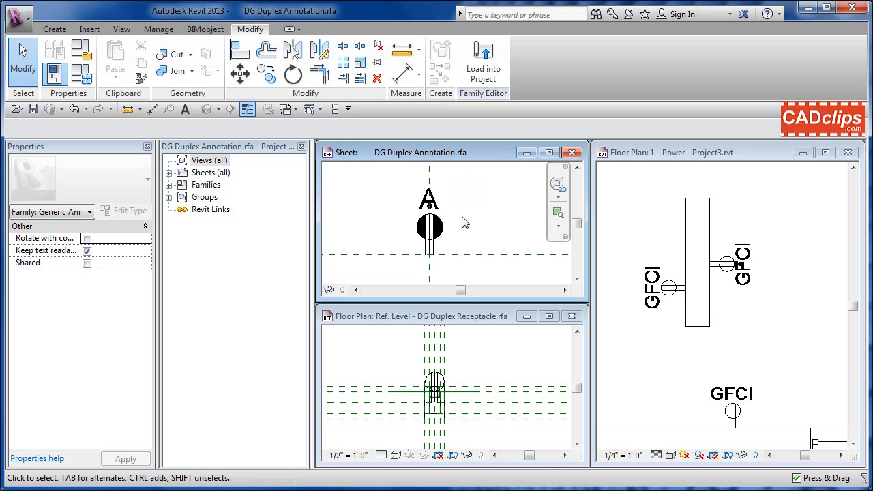
middle_click_drag(462, 223, 474, 225)
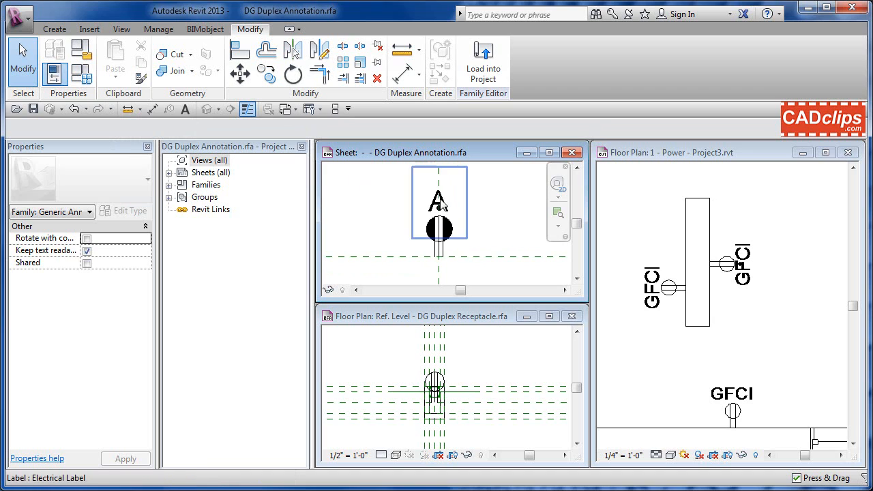
left_click(473, 212)
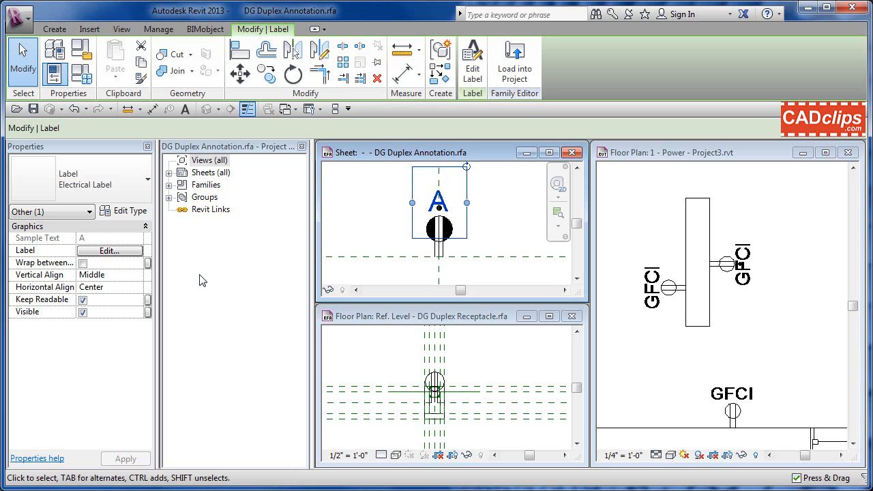
left_click(148, 312)
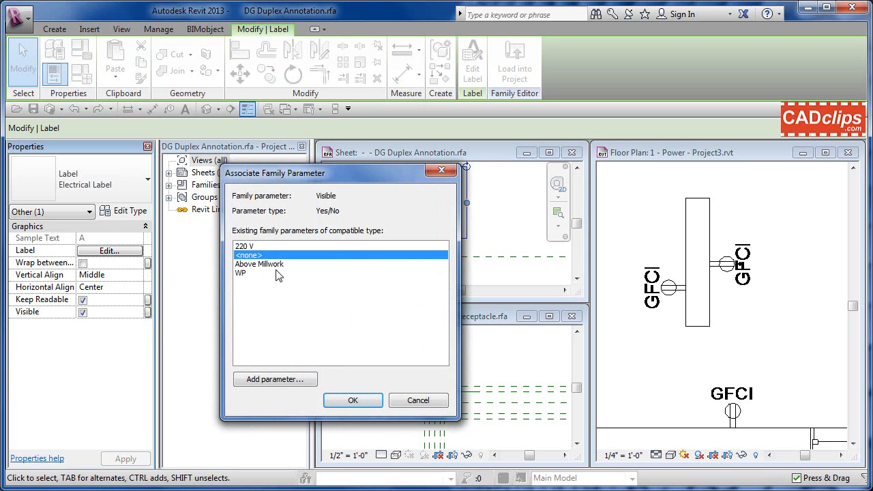
left_click(286, 380)
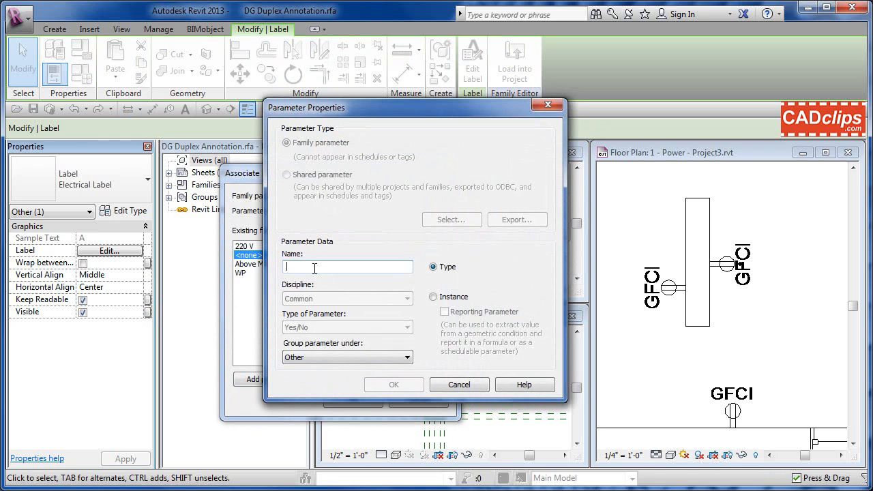
type("Not")
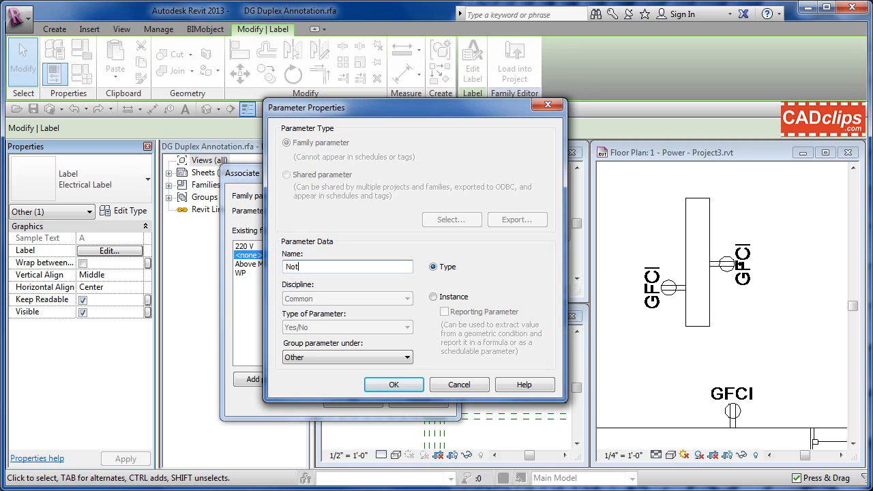
type(" Above Millwork")
left_click(433, 296)
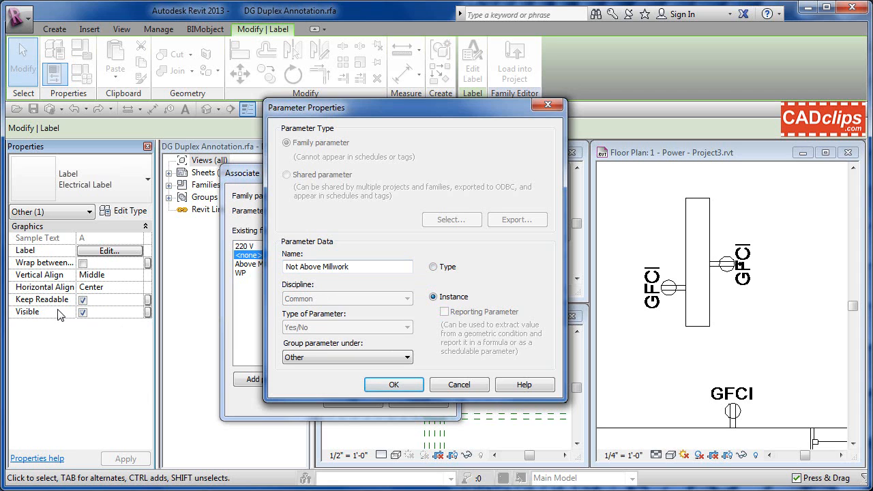
- Group the Not Above Millwork parameter under General and associate it with the label's Visible property, checking the association
left_click(305, 356)
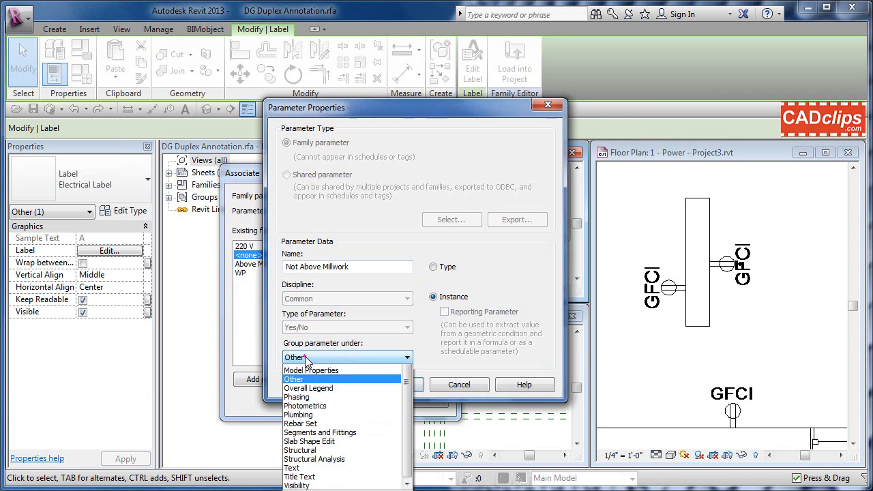
scroll(307, 356, "up", 6)
left_click(305, 423)
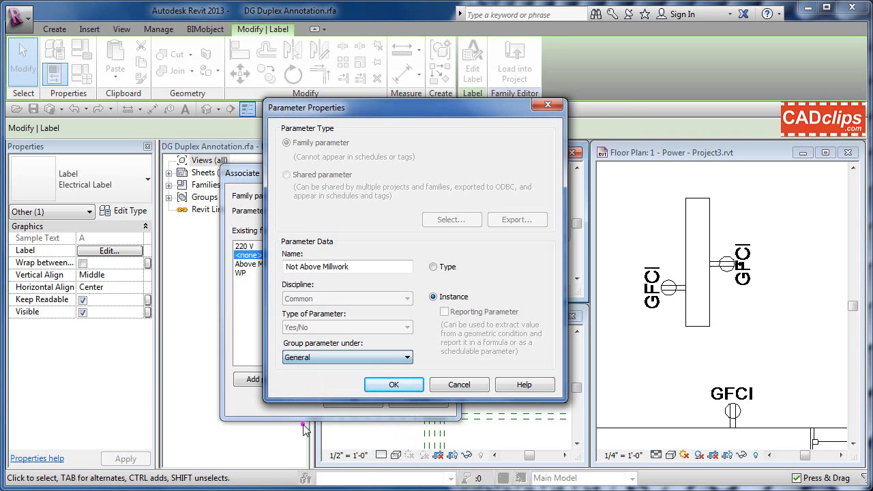
left_click(397, 385)
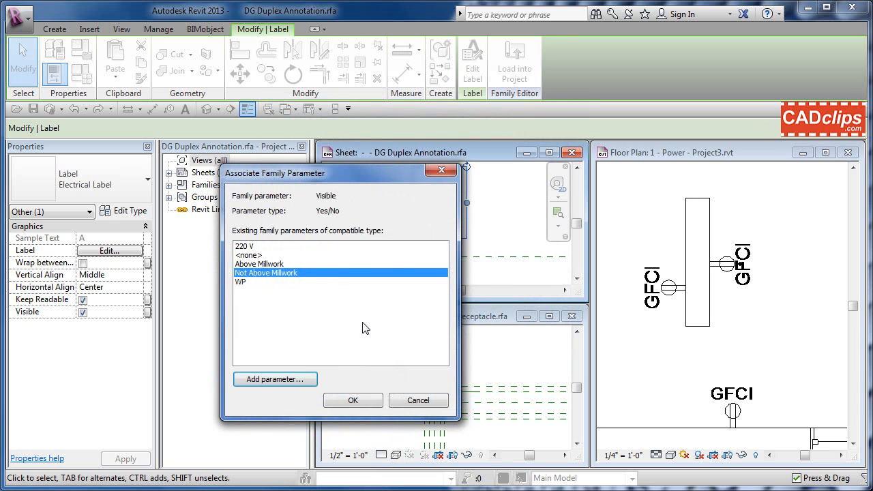
left_click(356, 399)
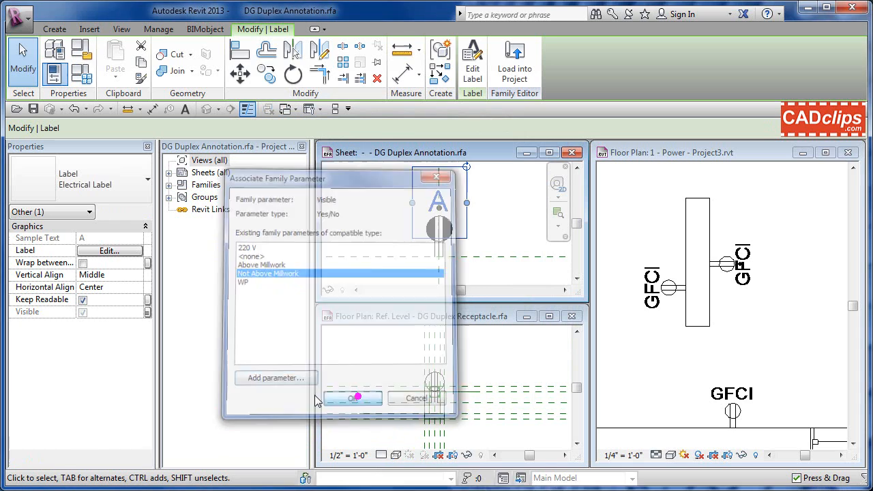
left_click(494, 196)
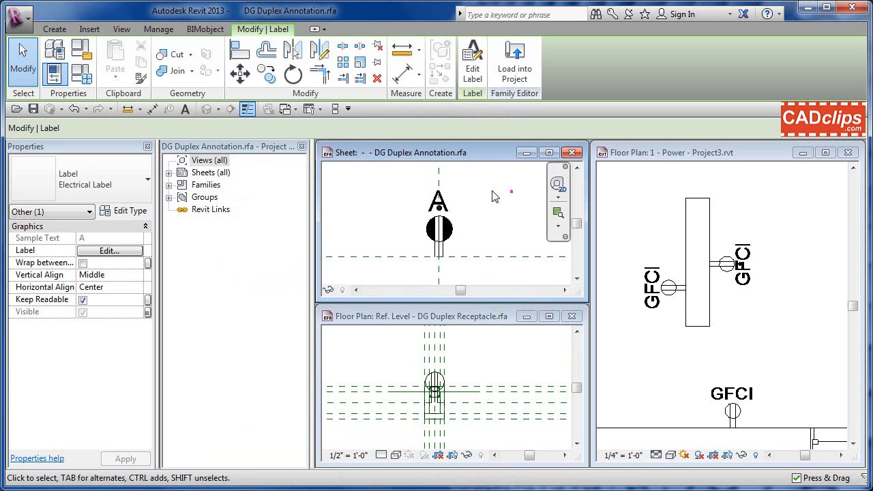
left_click(459, 209)
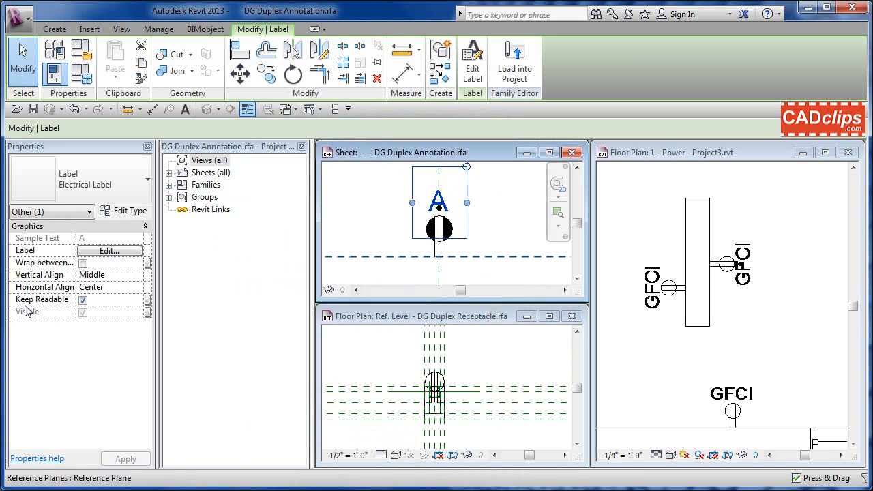
left_click(147, 312)
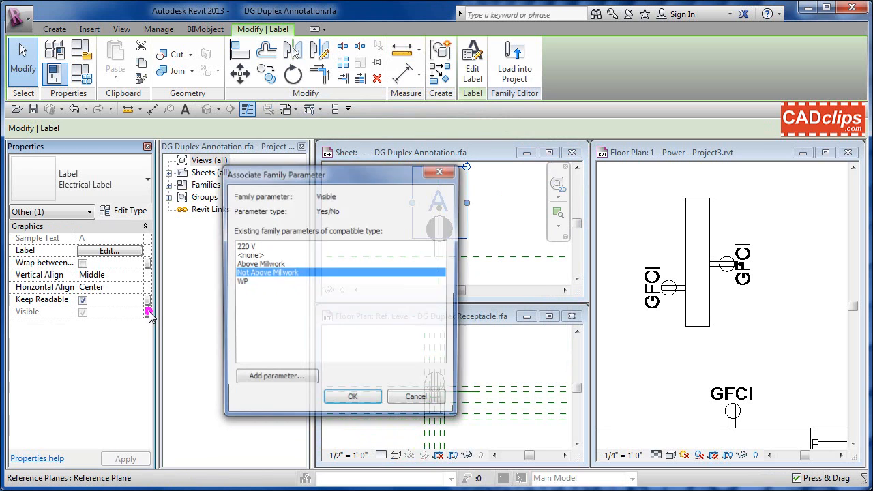
left_click(351, 399)
left_click(391, 232)
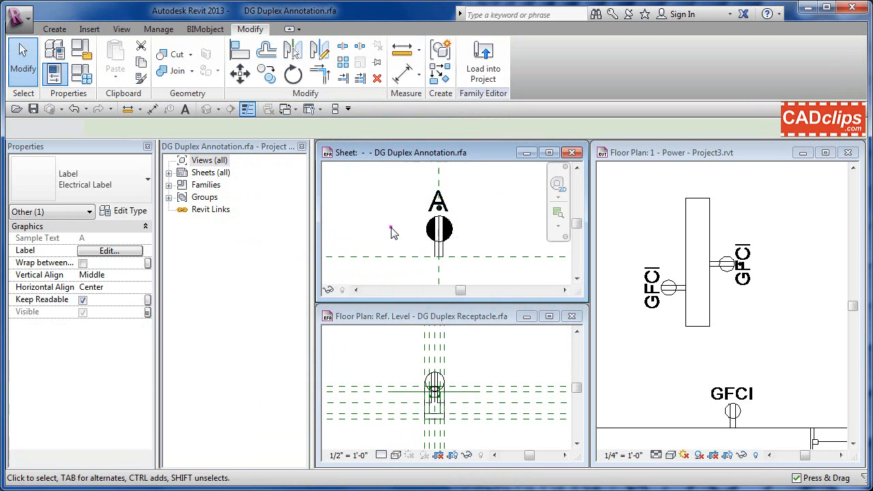
- Open the family types and begin the Not Above Millwork formula with "not (Above Millwork", widening the parameter column to read full names
left_click(88, 76)
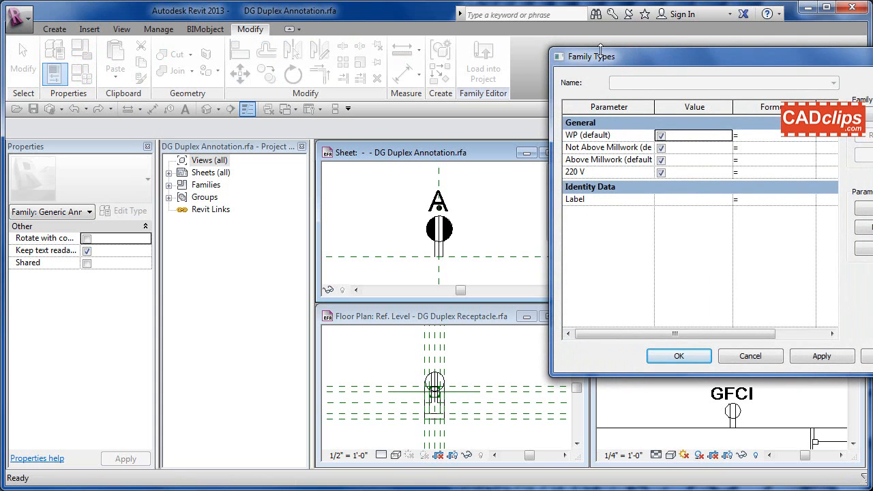
left_click_drag(610, 58, 540, 60)
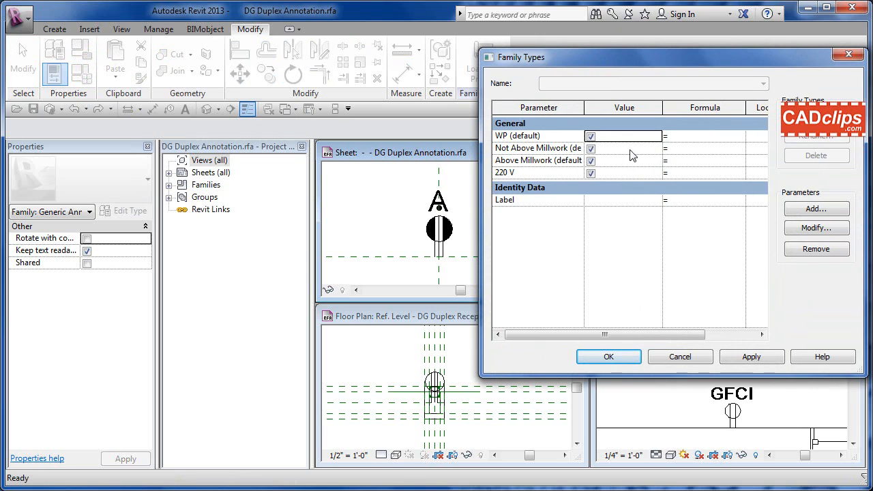
left_click(687, 149)
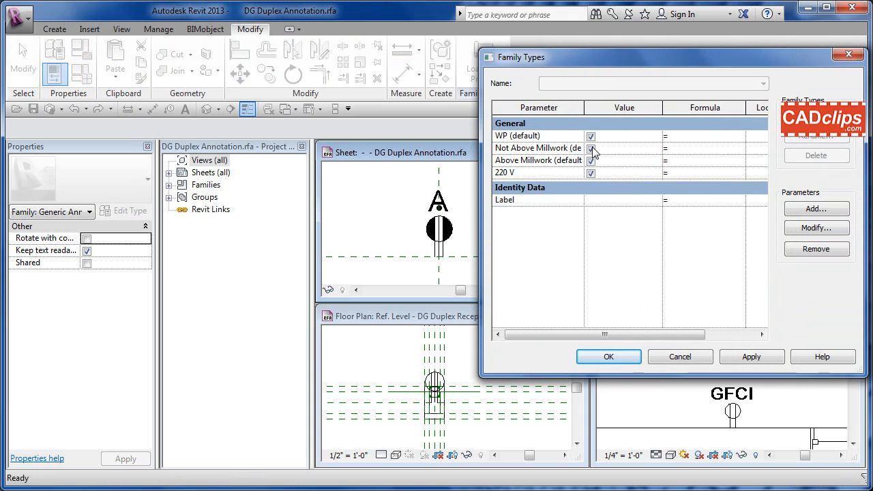
left_click_drag(584, 109, 600, 140)
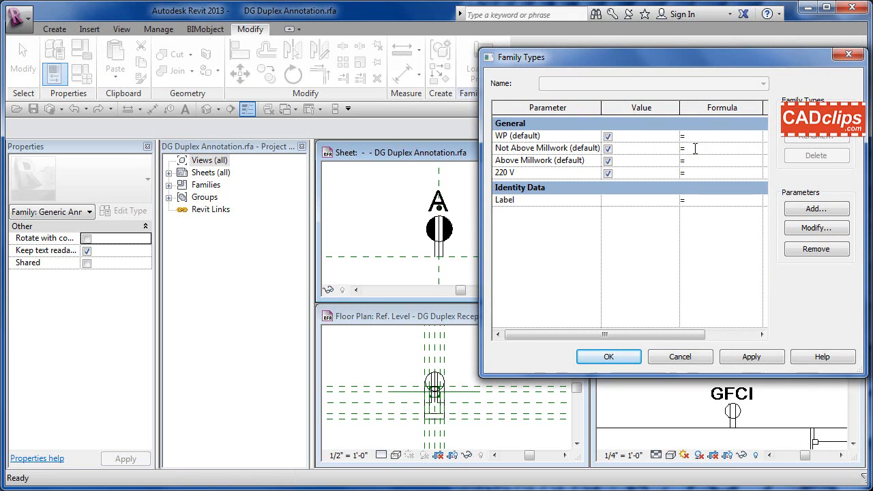
type("not (")
type("Above Millwork")
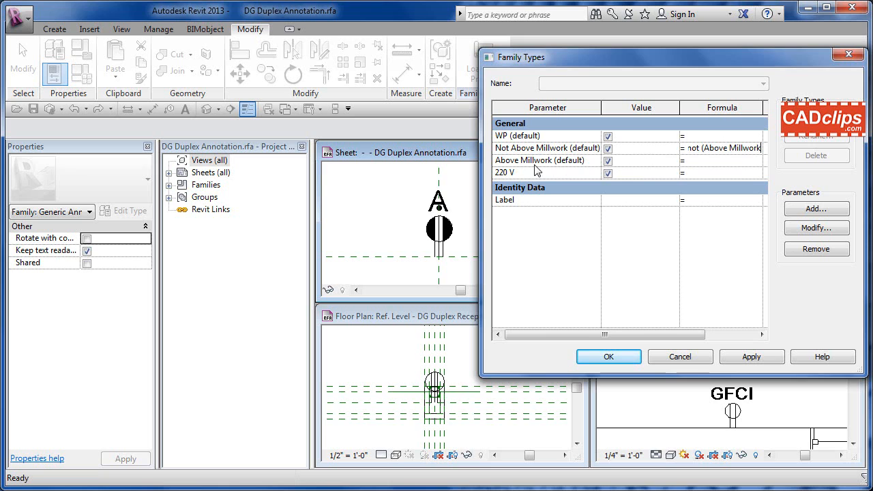
left_click(754, 145)
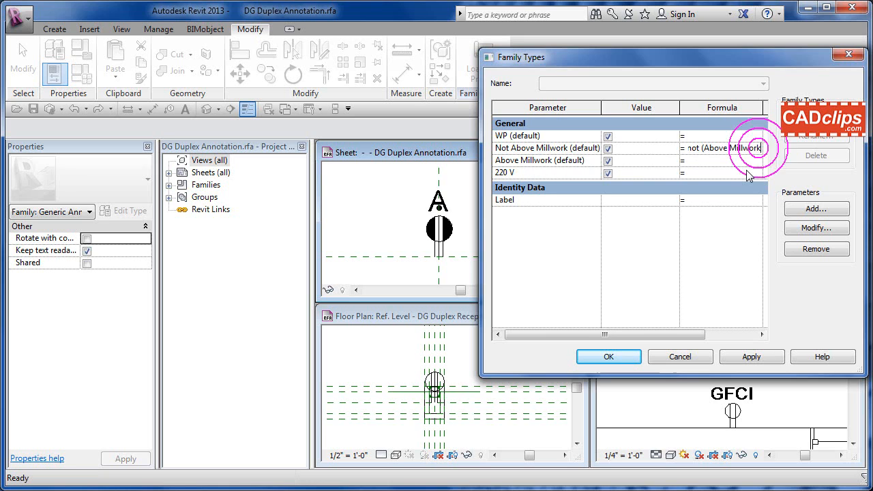
- Widen the formula column, complete the Not Above Millwork formula as not (Above Millwork), and apply it
left_click_drag(632, 56, 624, 58)
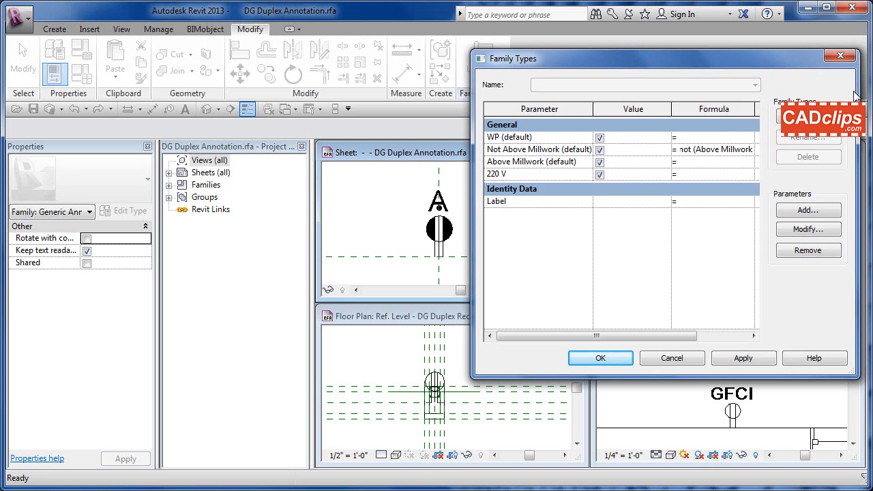
left_click_drag(859, 89, 866, 89)
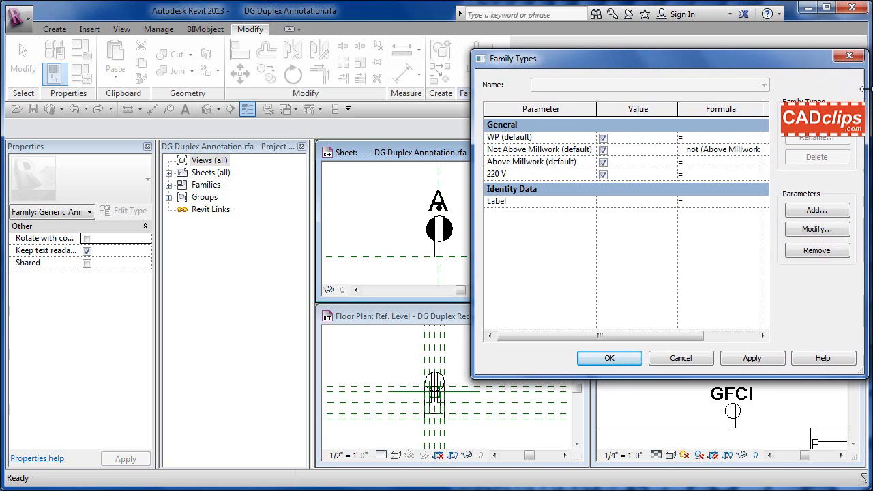
left_click(763, 112)
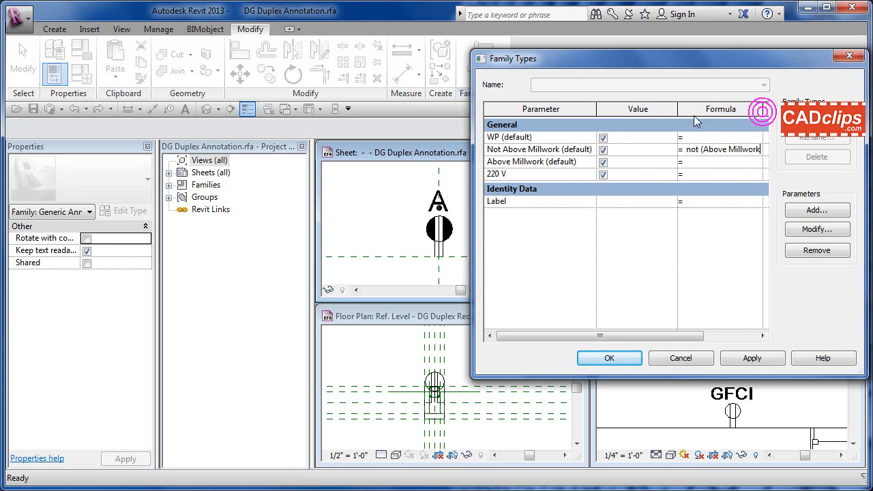
left_click_drag(675, 112, 655, 115)
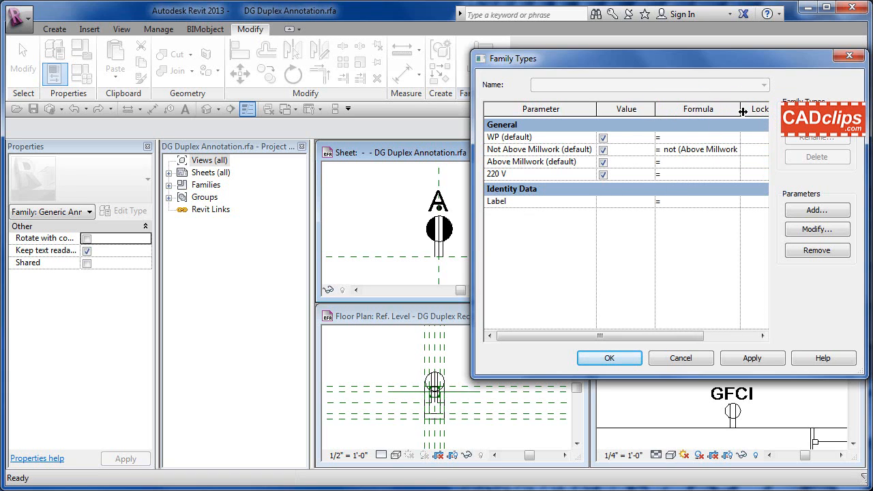
left_click_drag(740, 112, 757, 112)
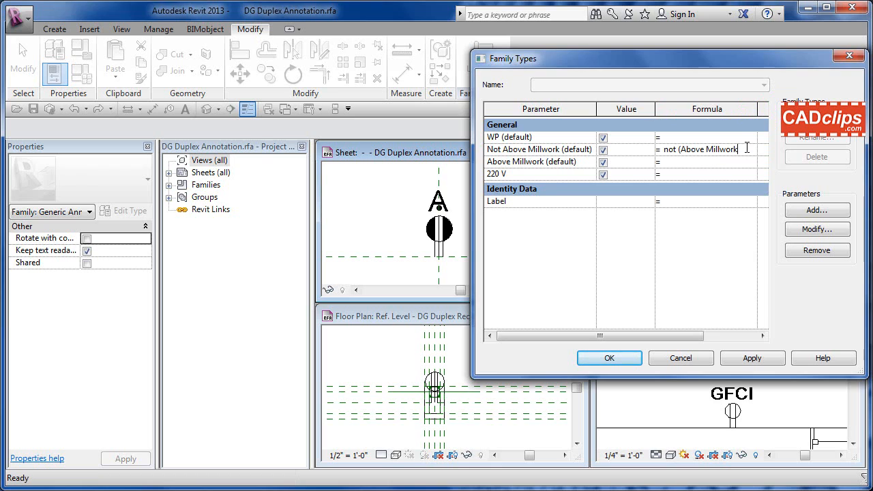
type(")")
left_click(692, 149)
left_click_drag(681, 149, 716, 149)
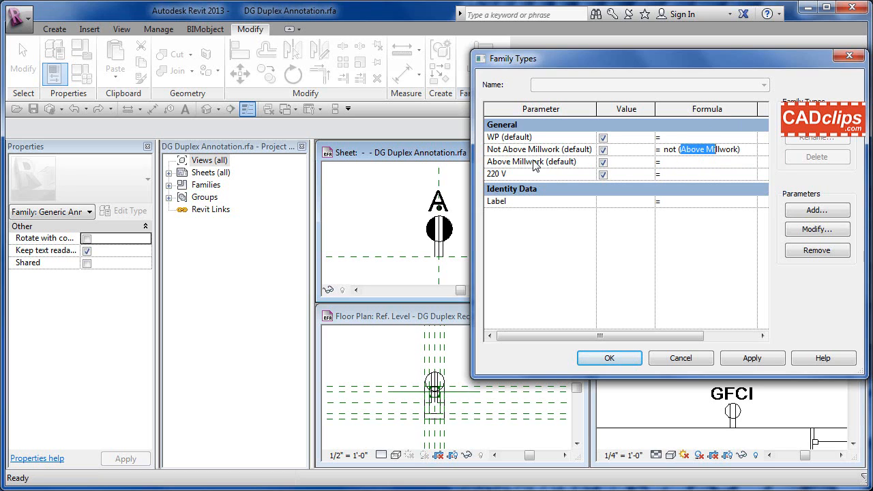
left_click(762, 358)
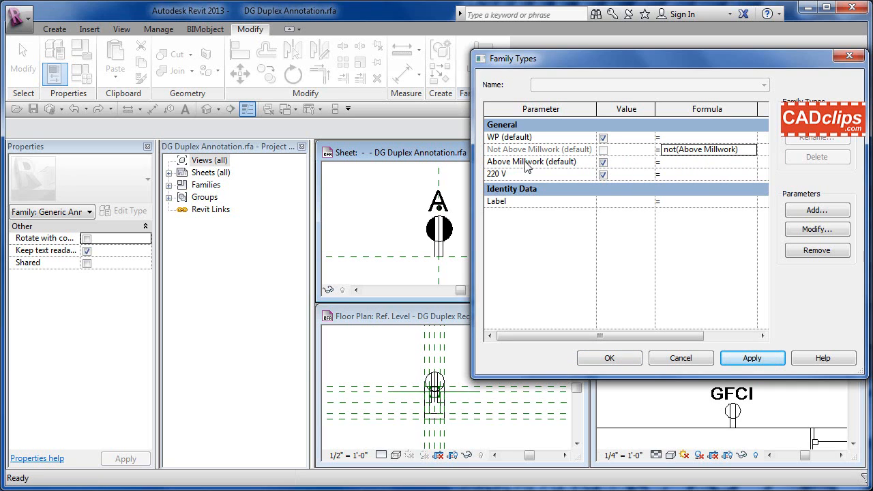
- Test the formula by toggling Above Millwork off and on, leave it enabled, and accept the family types
left_click(602, 164)
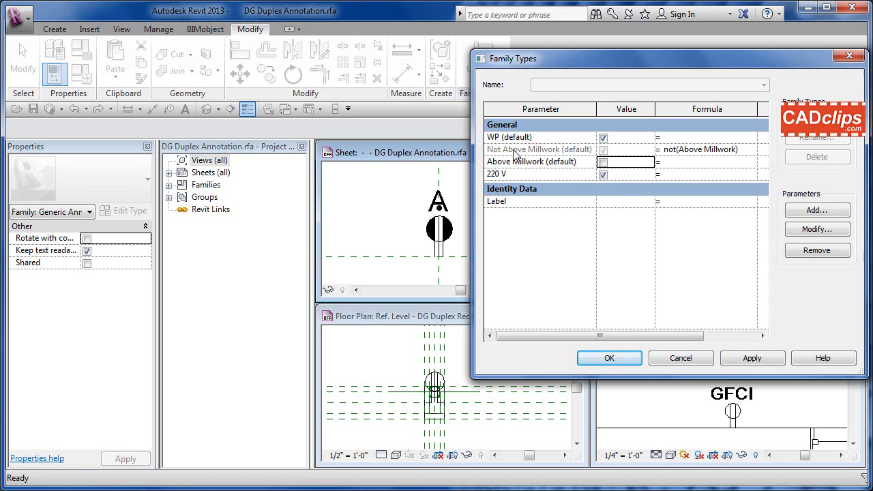
left_click(604, 161)
left_click(603, 162)
left_click(603, 164)
left_click(603, 162)
left_click(750, 358)
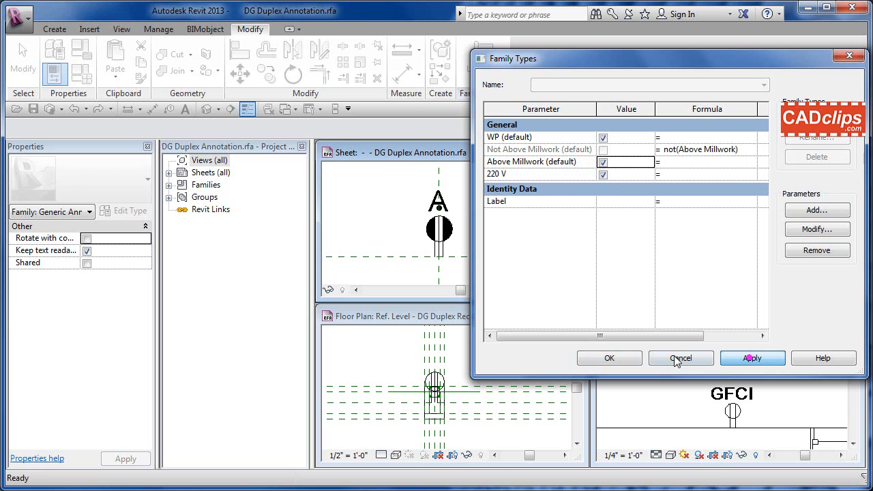
left_click(609, 358)
left_click(610, 356)
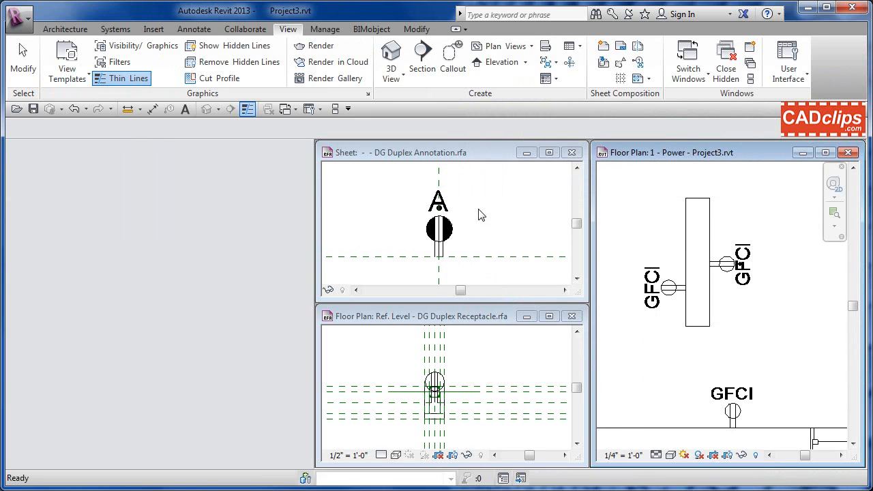
- Examine the Electrical Label in the duplex annotation family and review the Not Above Millwork formula in its family types
scroll(450, 209, "up", 3)
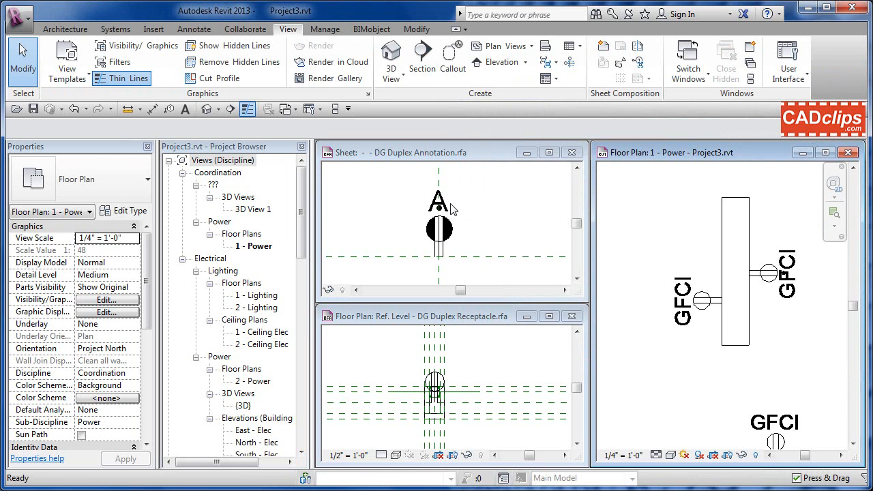
left_click(469, 216)
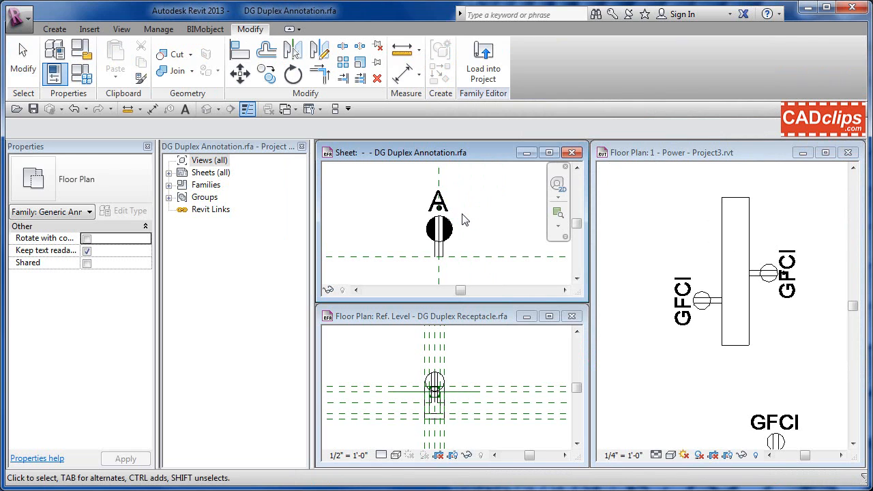
scroll(456, 222, "up", 5)
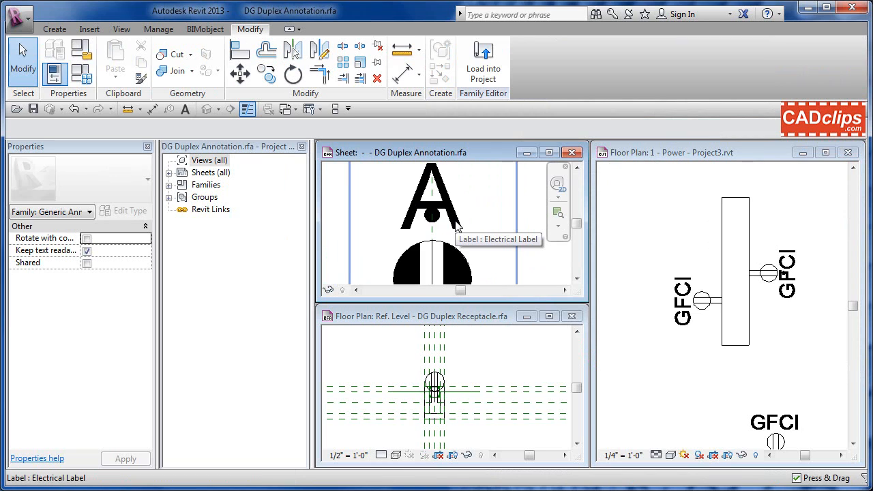
scroll(457, 227, "down", 4)
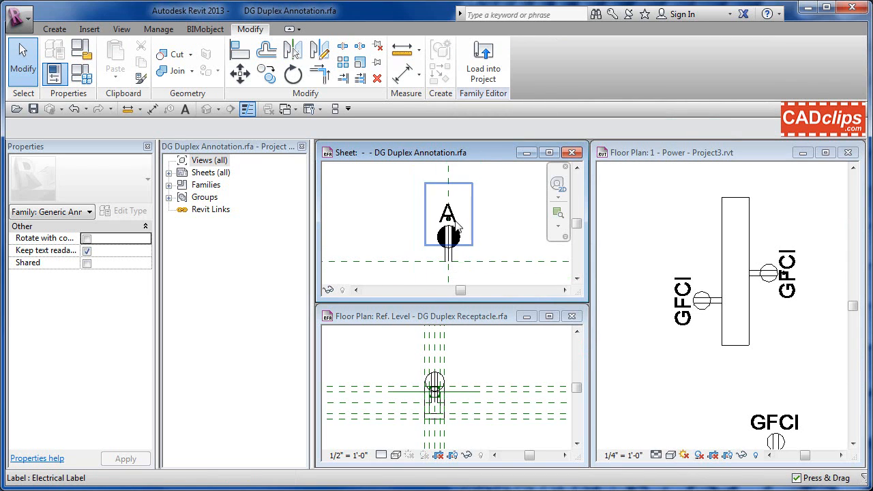
left_click(85, 81)
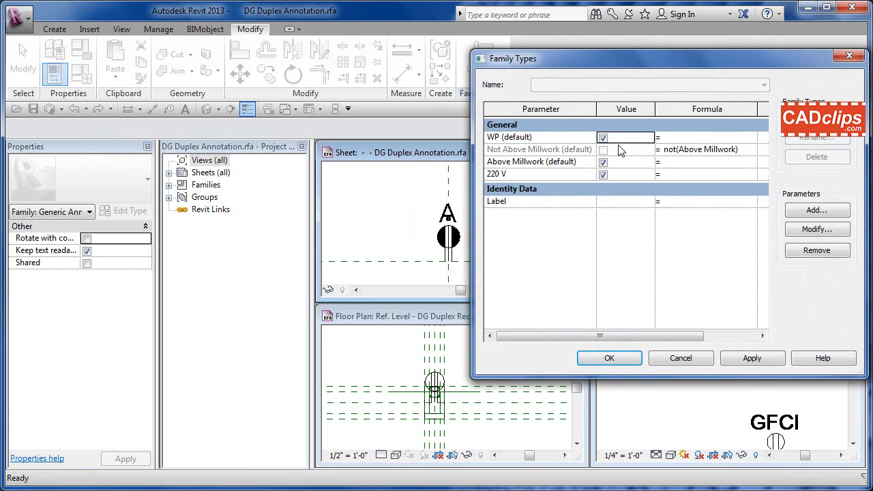
left_click_drag(620, 61, 364, 123)
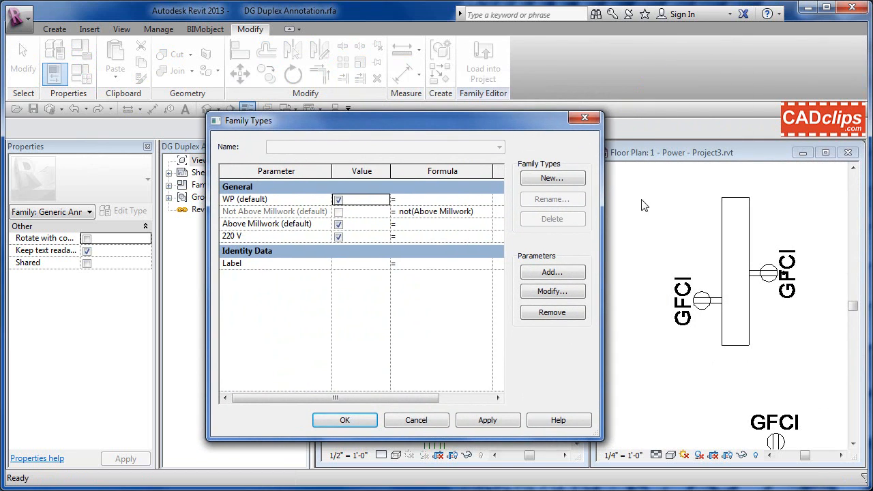
left_click_drag(484, 126, 748, 86)
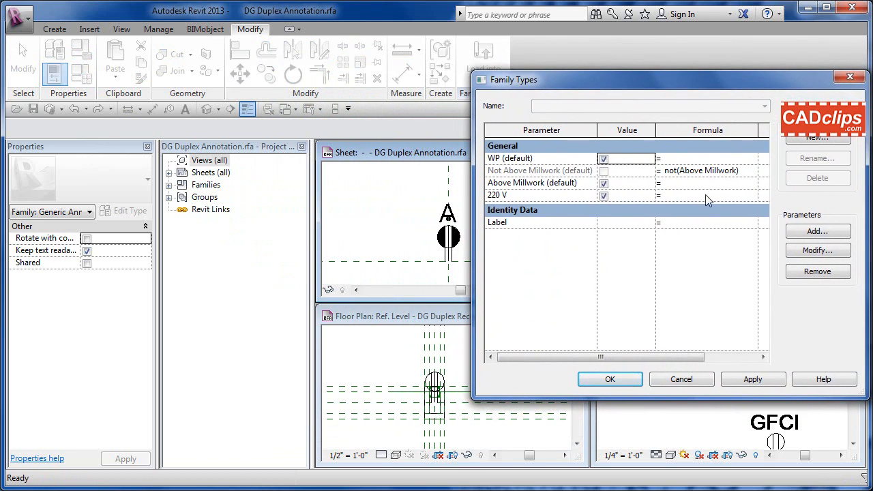
left_click(610, 379)
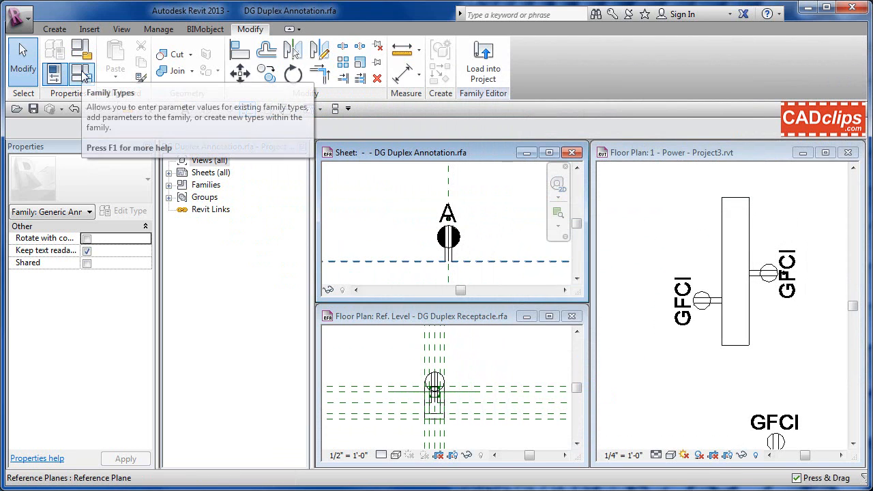
- Check which family parameter drives the label's Visible property, then recheck the Not Above Millwork formula in the family types
left_click(448, 213)
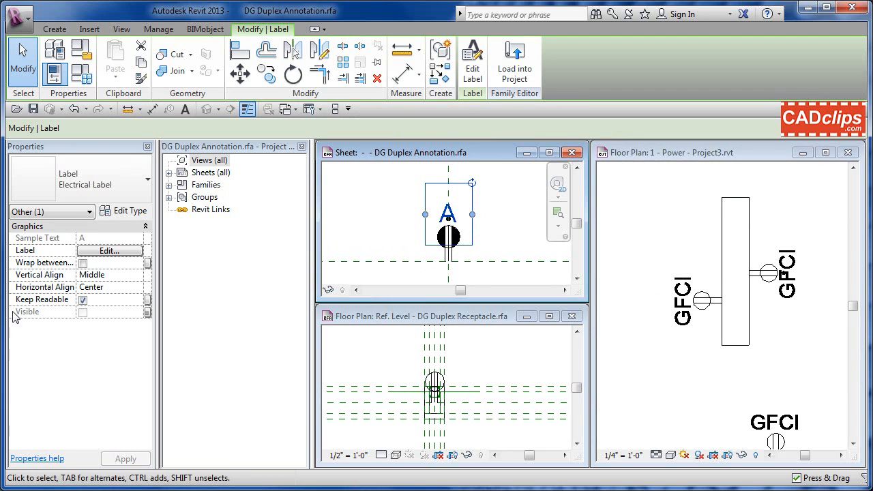
left_click(148, 312)
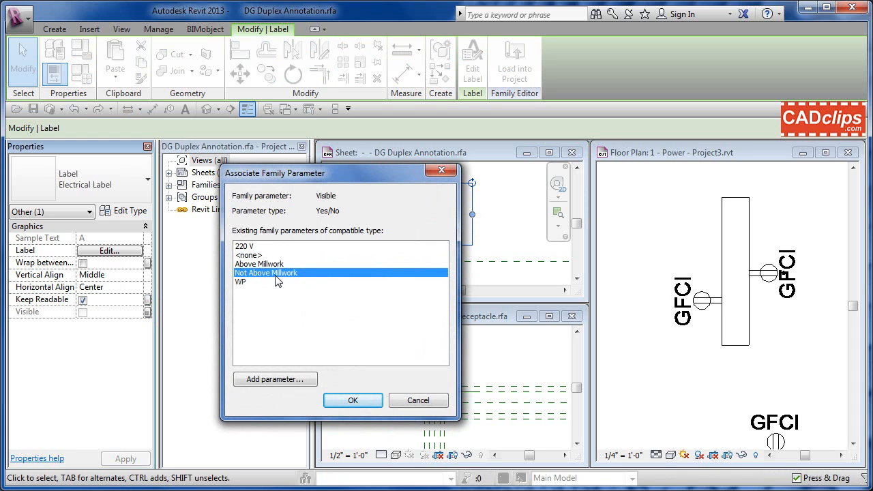
left_click(273, 379)
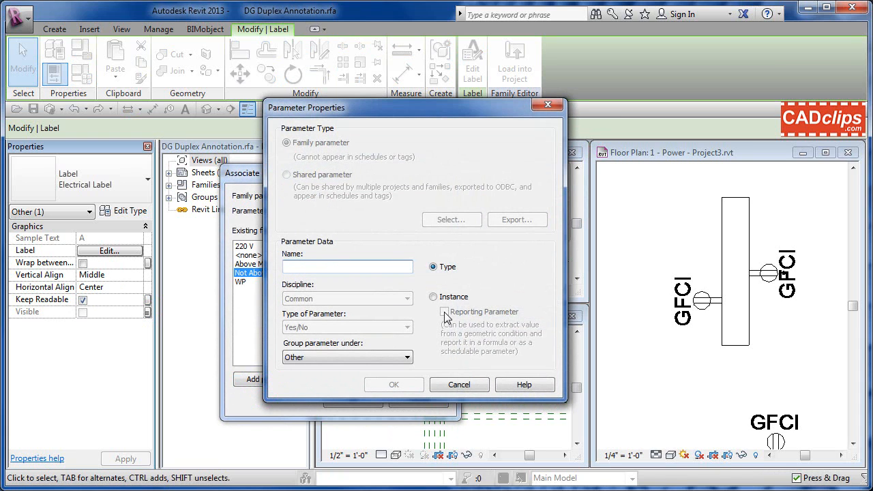
left_click(459, 383)
left_click(353, 400)
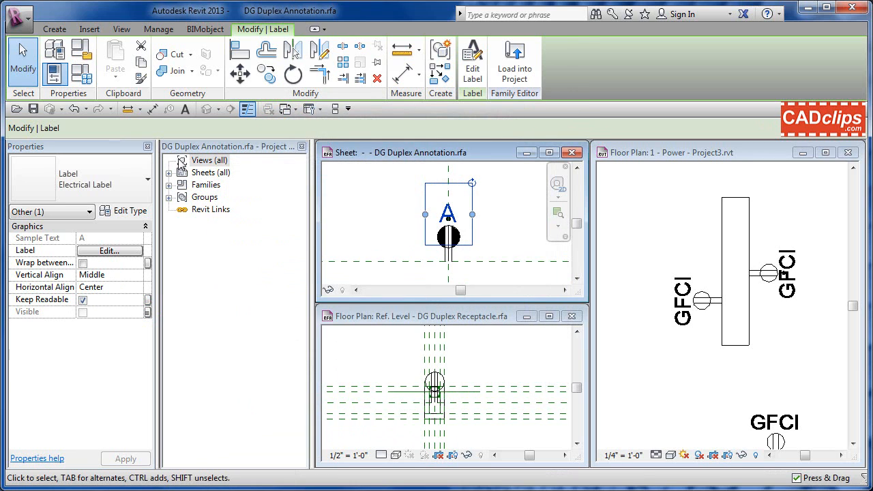
left_click(80, 73)
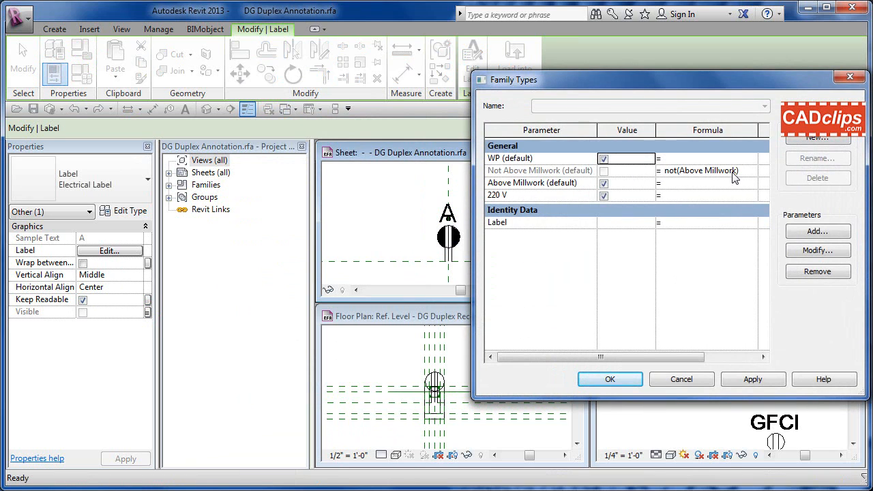
left_click(609, 380)
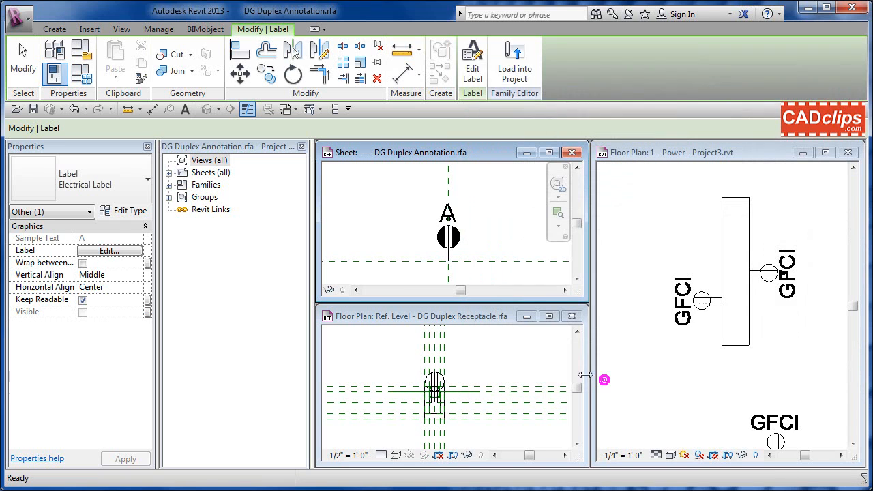
- Test the annotation family by turning Above Millwork off and on again, applying each change, and accept the family types
scroll(457, 225, "up", 4)
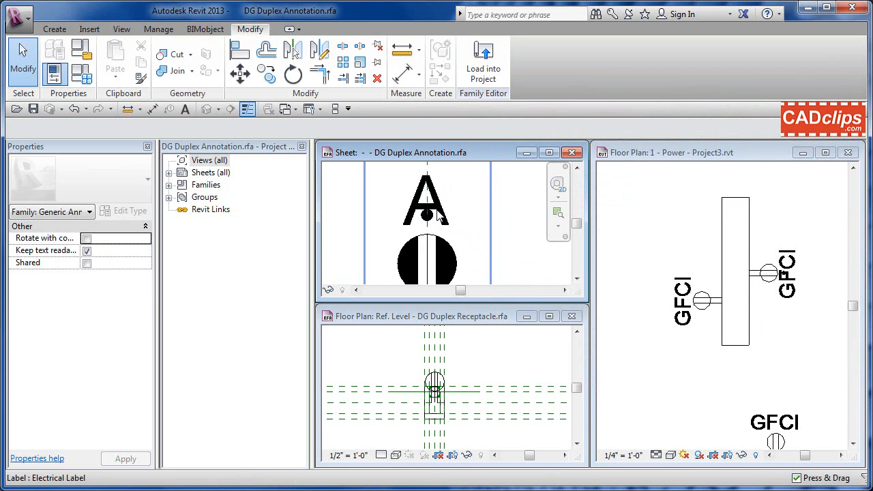
middle_click_drag(462, 211, 547, 217)
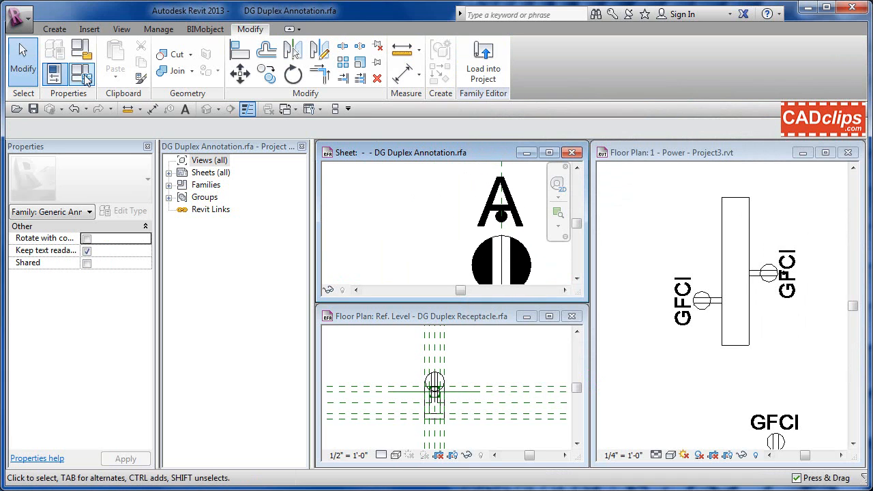
left_click(85, 80)
left_click_drag(535, 78, 89, 81)
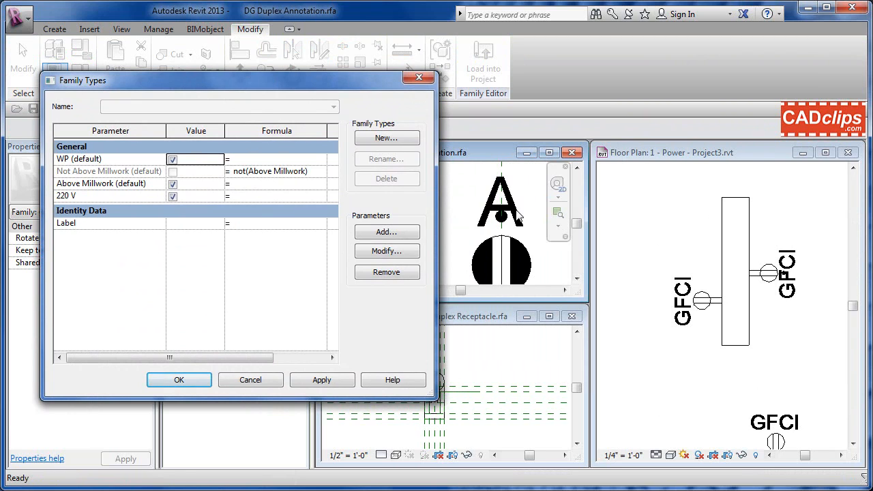
left_click(173, 184)
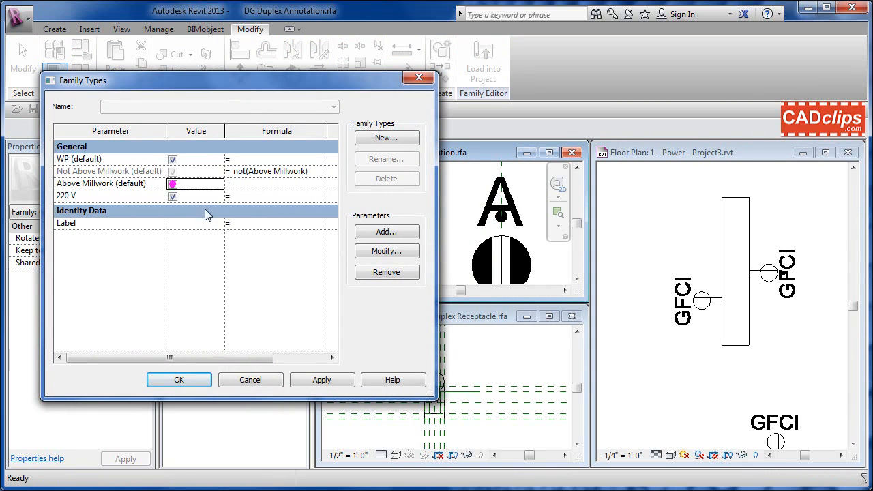
left_click(321, 380)
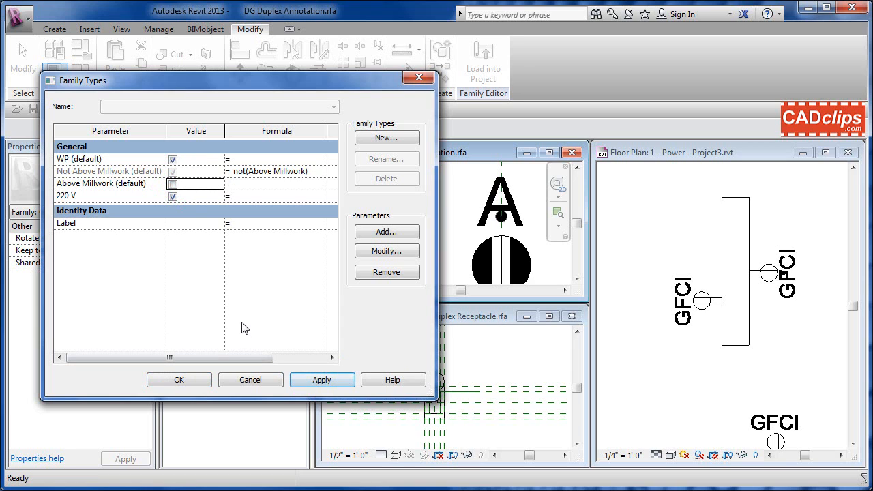
left_click(172, 184)
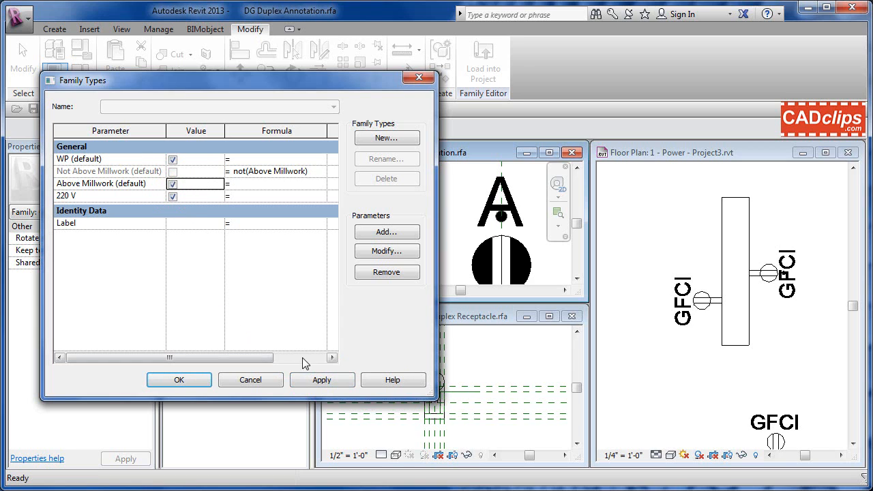
left_click(329, 379)
left_click(190, 378)
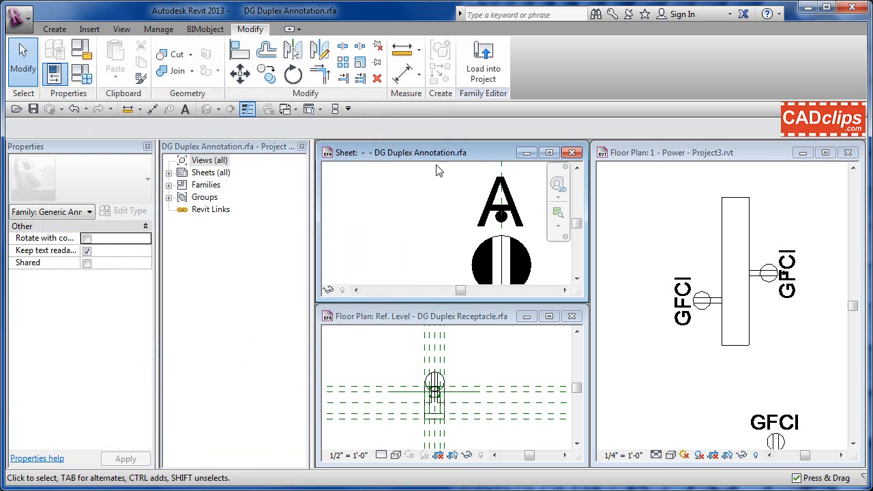
- Load the annotation family into DG Duplex Receptacle.rfa only, overwriting the existing version without its parameter values
left_click(481, 64)
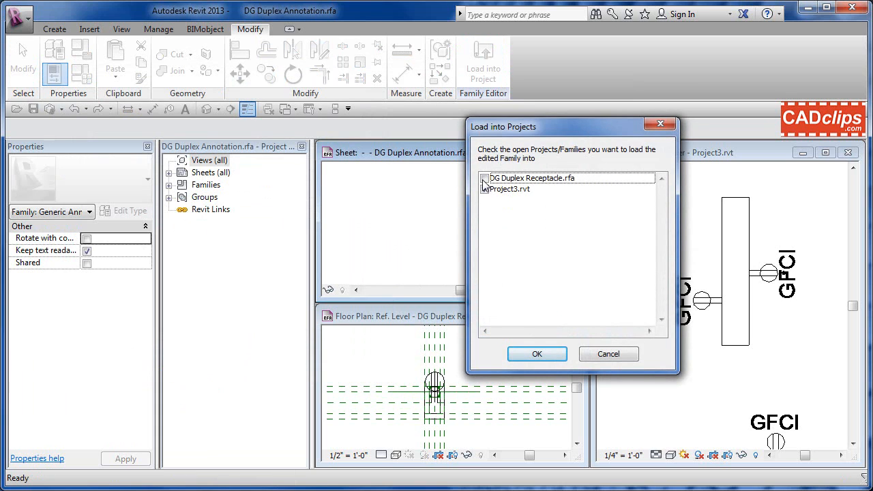
left_click(485, 178)
left_click(485, 189)
left_click(537, 353)
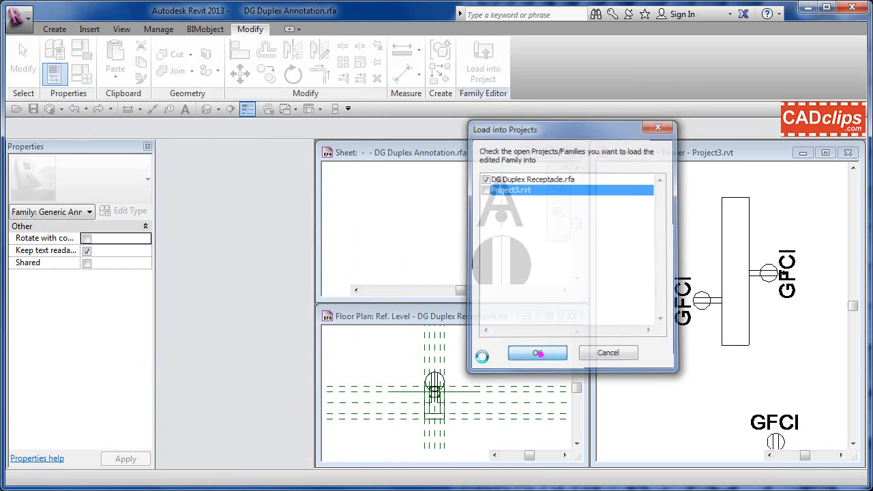
left_click(377, 298)
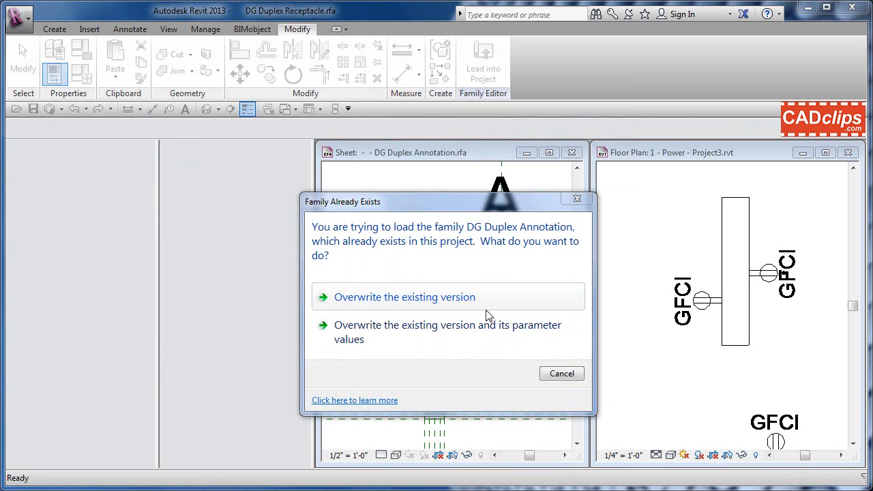
left_click(445, 297)
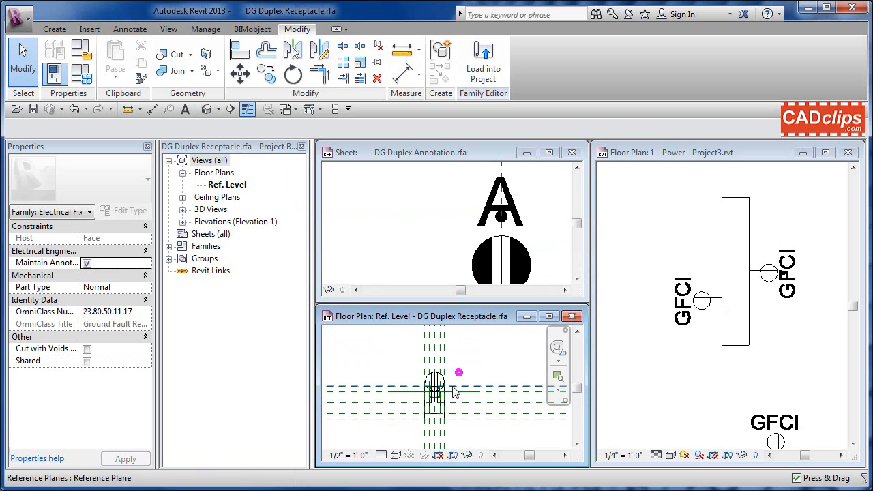
- Review the receptacle family's type parameters and the nested duplex annotation's properties in the Ref. Level plan
scroll(462, 370, "up", 3)
middle_click_drag(438, 400, 564, 380)
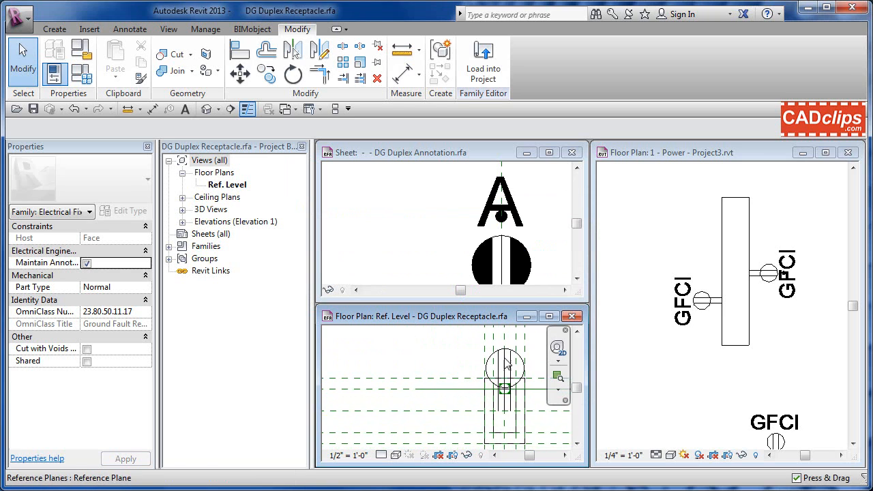
left_click(81, 74)
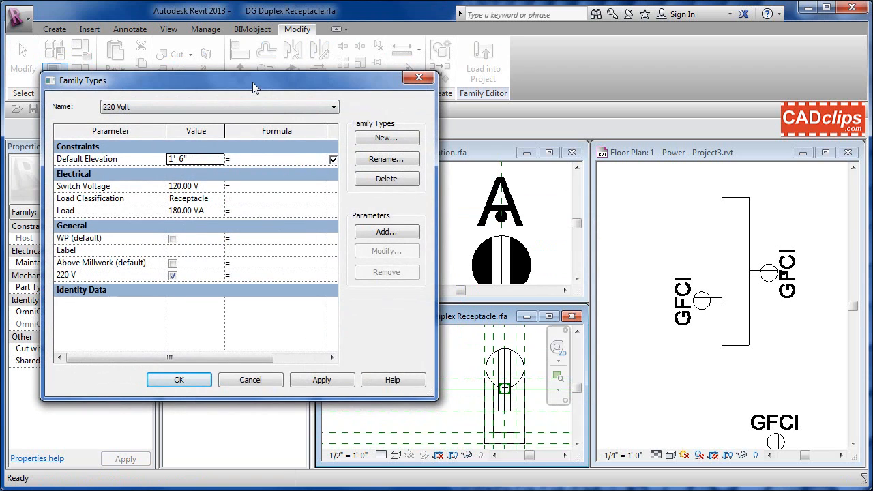
left_click_drag(252, 82, 238, 85)
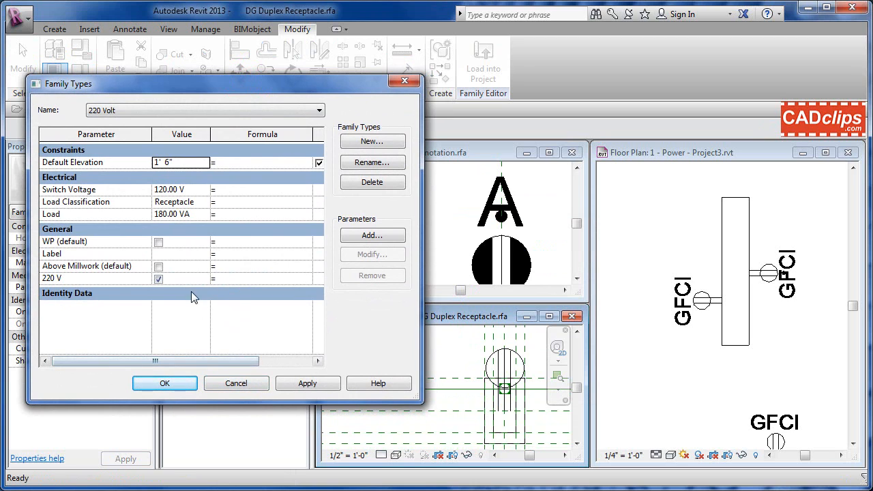
left_click(235, 383)
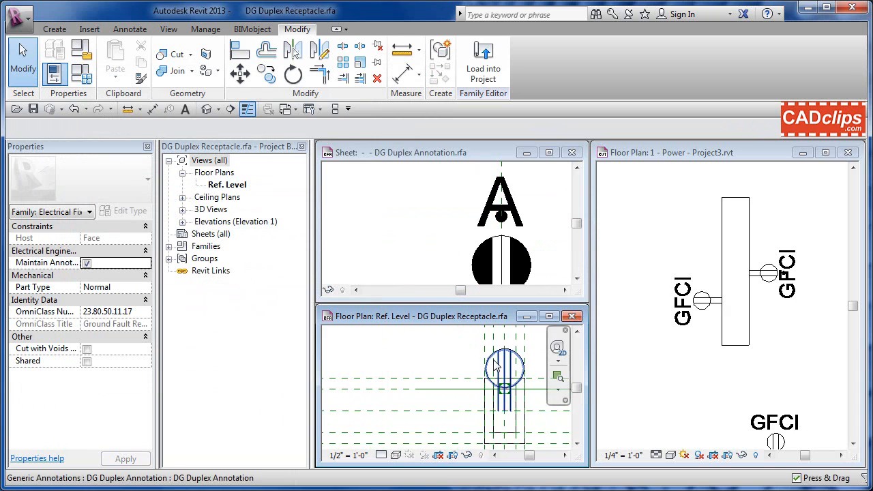
left_click(491, 358)
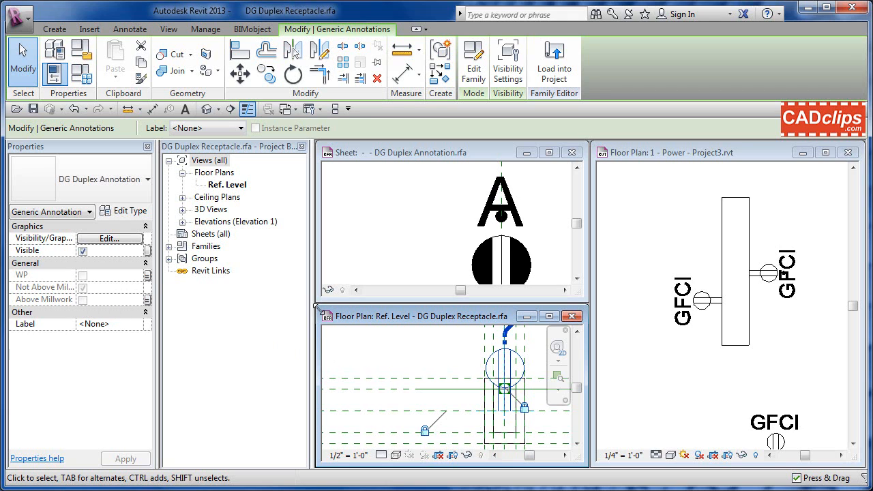
left_click(360, 330)
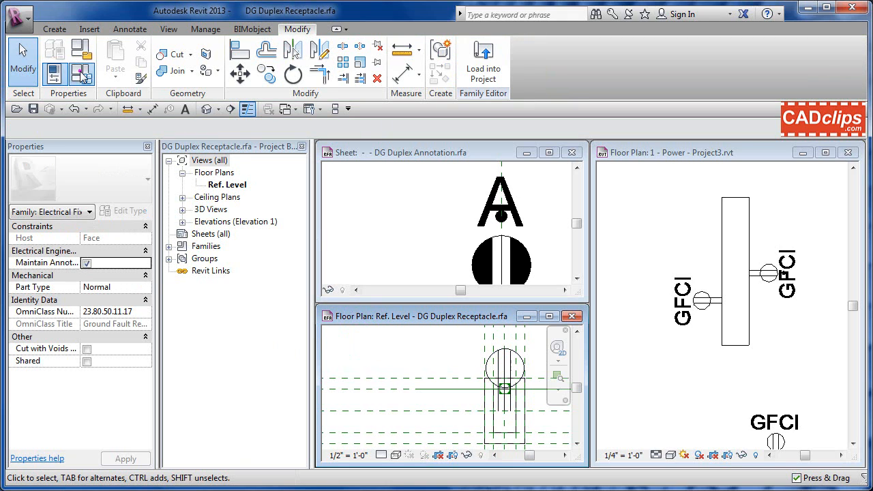
- Test the WP parameter of the receptacle's 220 Volt type by turning it on and off, applying each change
left_click(80, 72)
left_click_drag(207, 80, 201, 72)
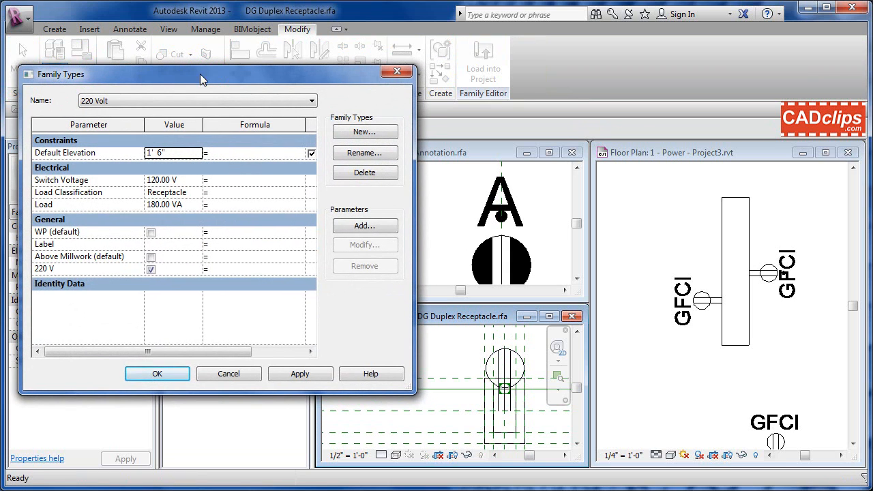
left_click(151, 232)
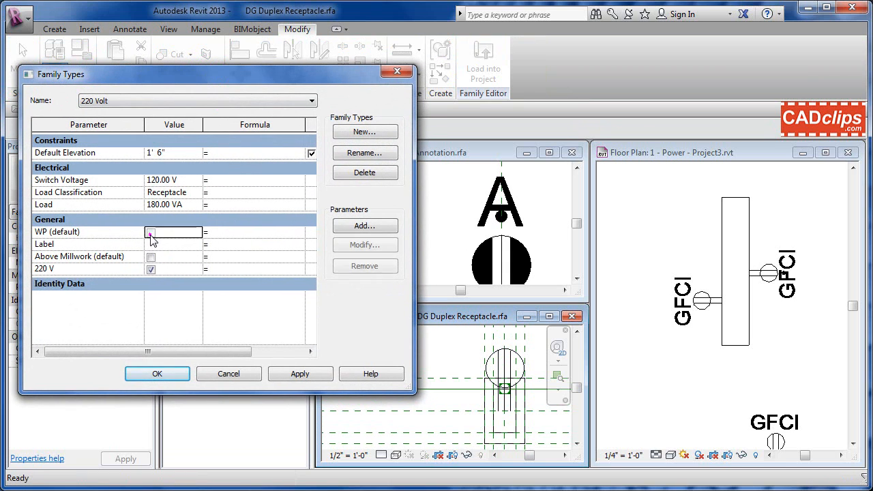
left_click(151, 232)
left_click(302, 375)
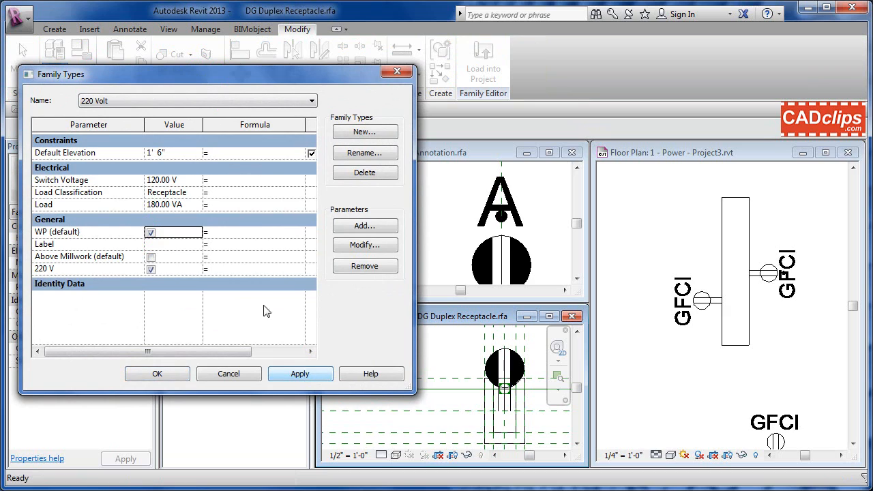
left_click(151, 232)
left_click(304, 379)
left_click(301, 375)
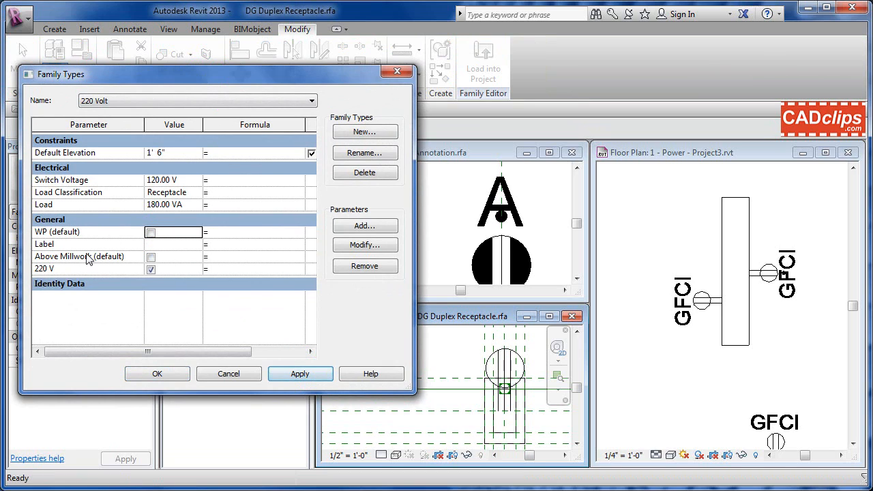
- Test the Above Millwork parameter of the 220 Volt type by turning it on and off, applying each change
left_click(151, 257)
left_click(150, 257)
left_click(304, 375)
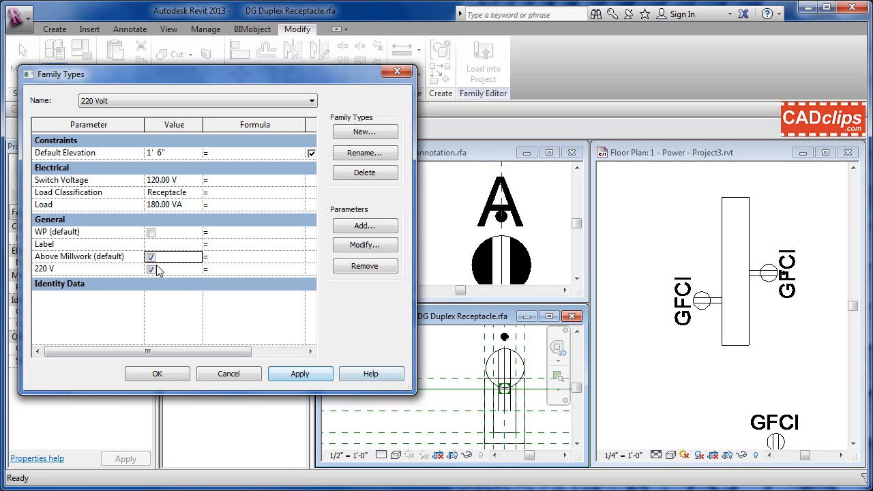
left_click(150, 256)
left_click(311, 373)
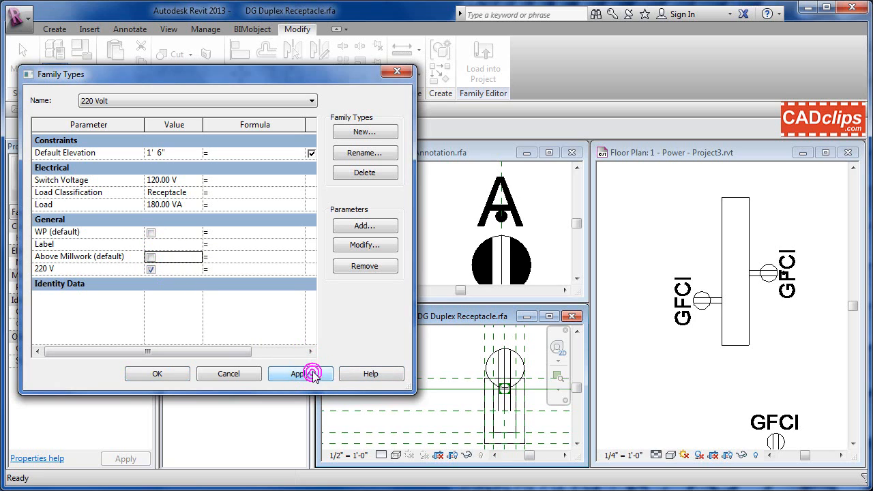
left_click(466, 345)
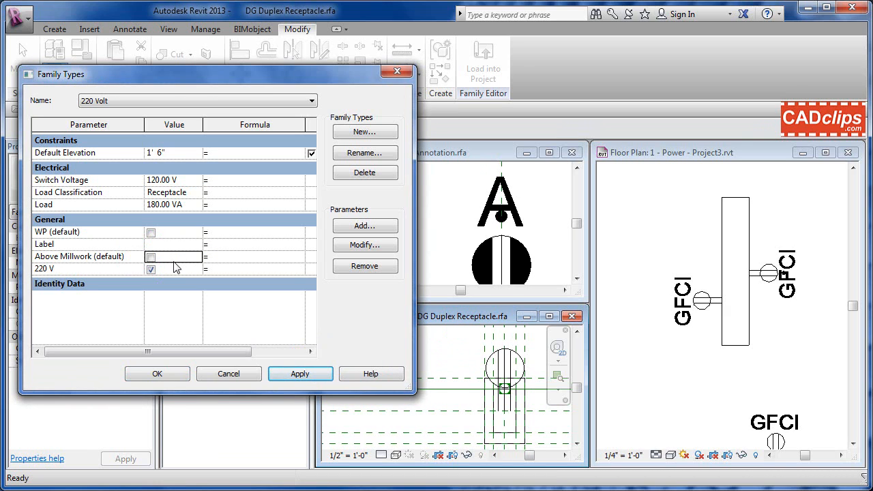
- Make GFCI the current type of the receptacle family and apply it
left_click(161, 101)
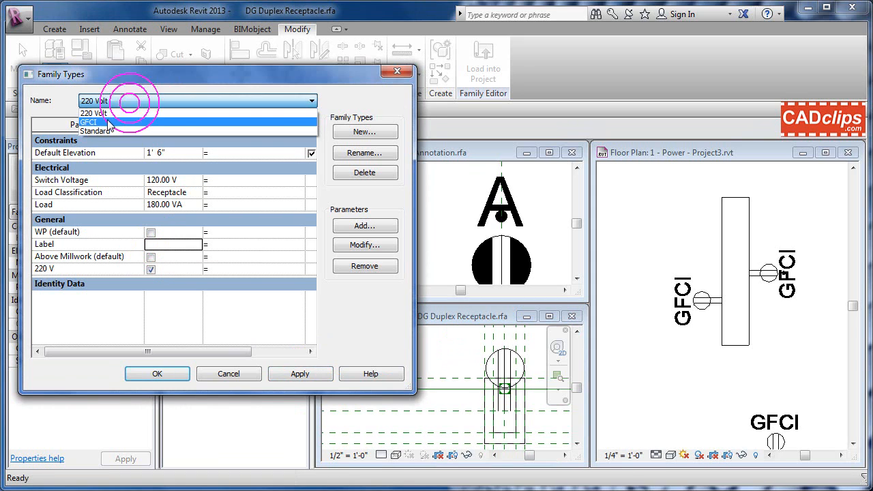
left_click(102, 118)
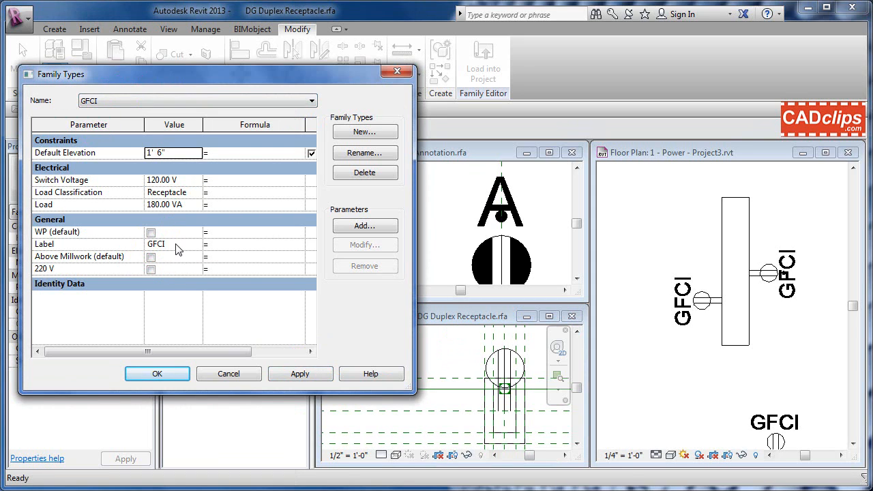
left_click(300, 374)
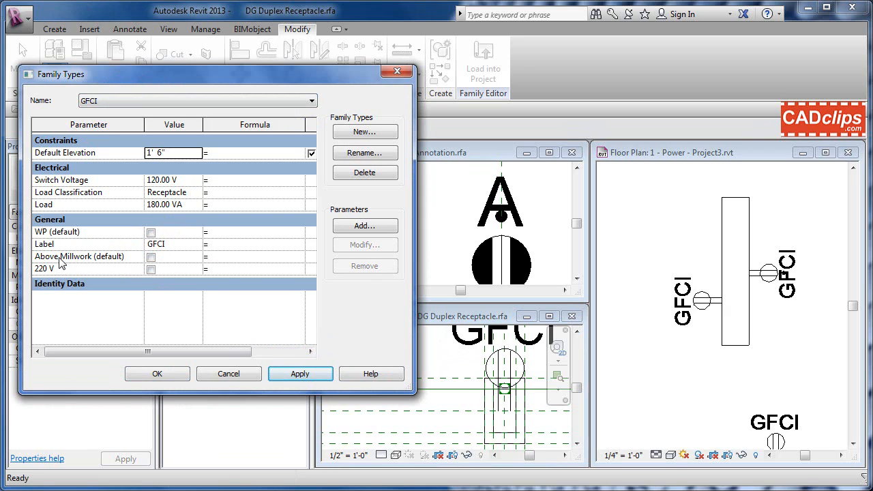
- Test Above Millwork on the GFCI type by turning it on and off, applying each change, and accept the family types
left_click(151, 257)
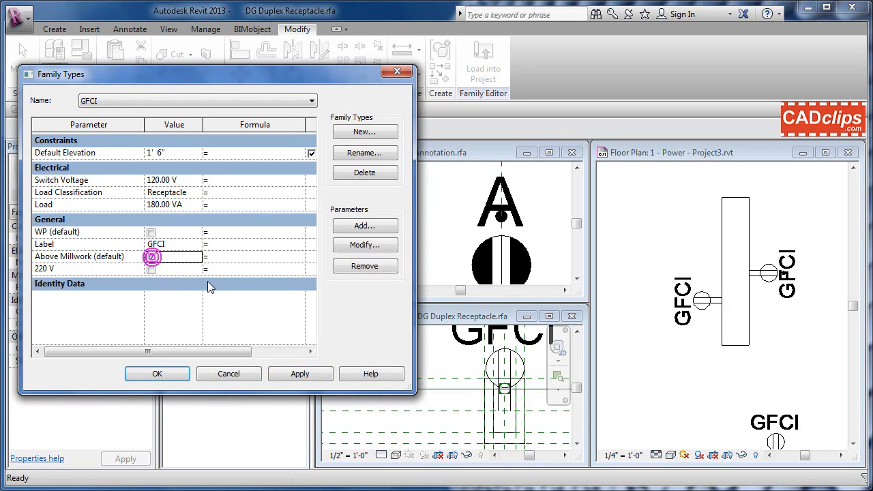
left_click(307, 374)
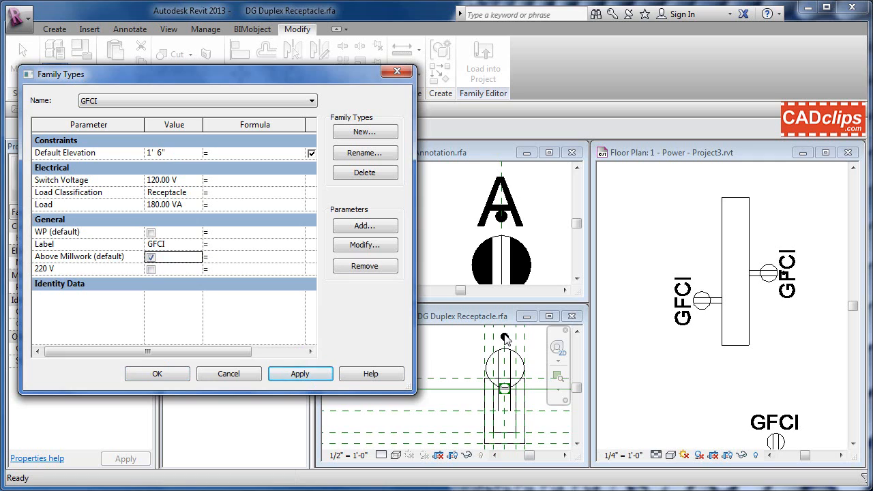
left_click(150, 257)
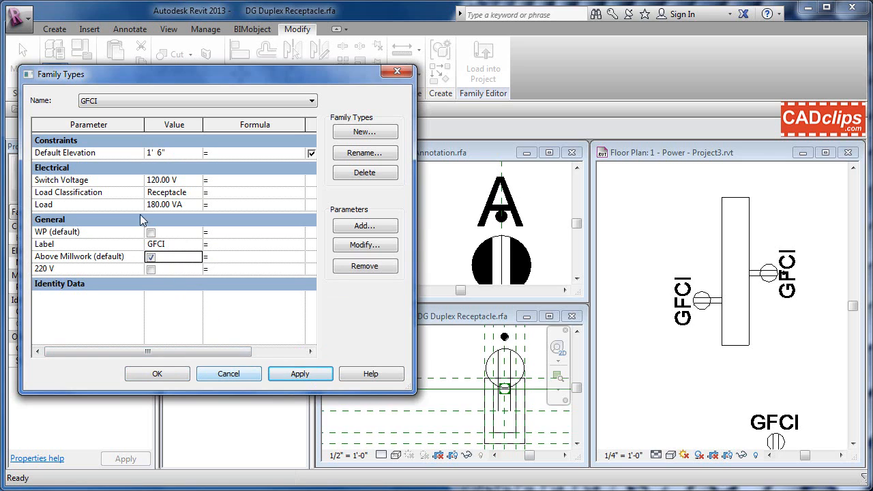
left_click(151, 257)
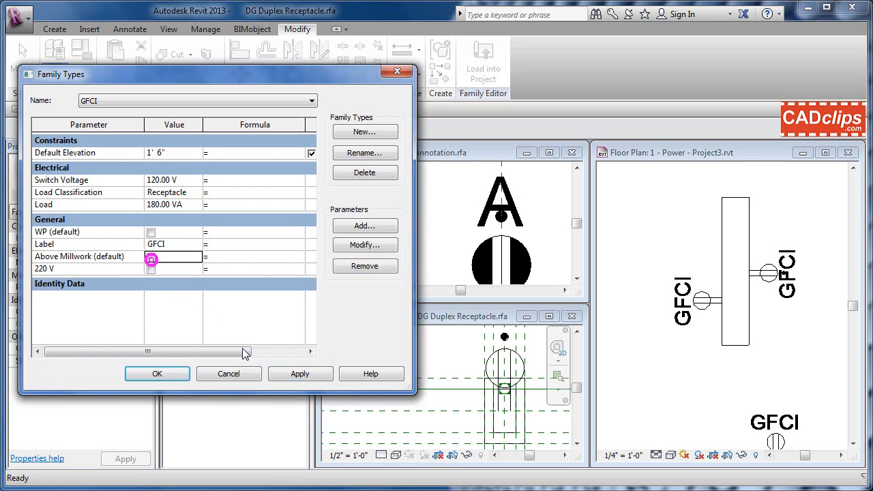
left_click(298, 374)
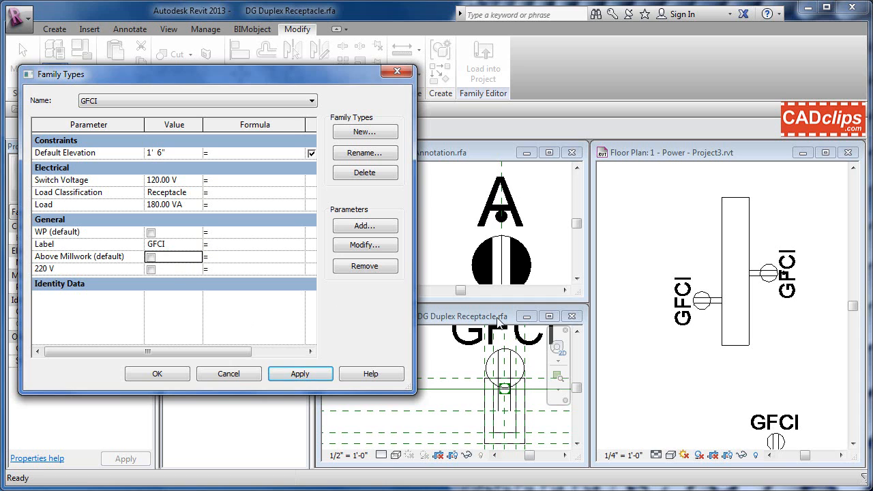
left_click(159, 375)
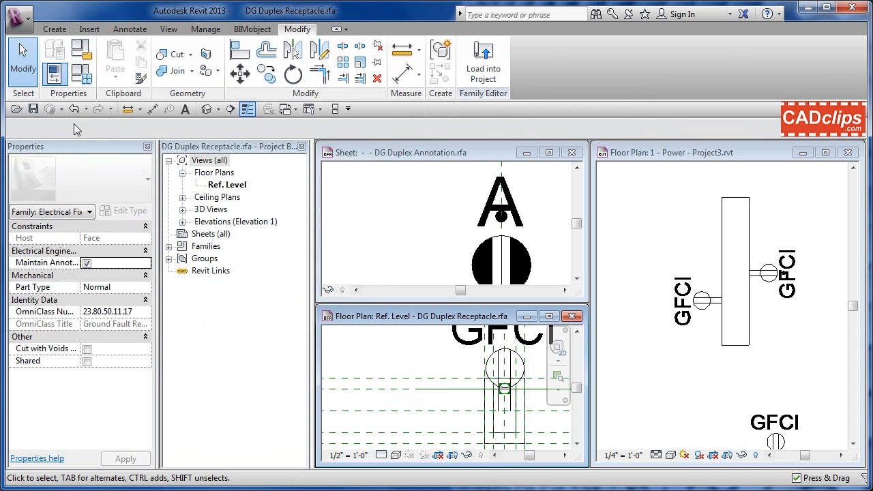
- Load the receptacle family into Project3.rvt only, overwriting the existing version without its parameter values
left_click(483, 67)
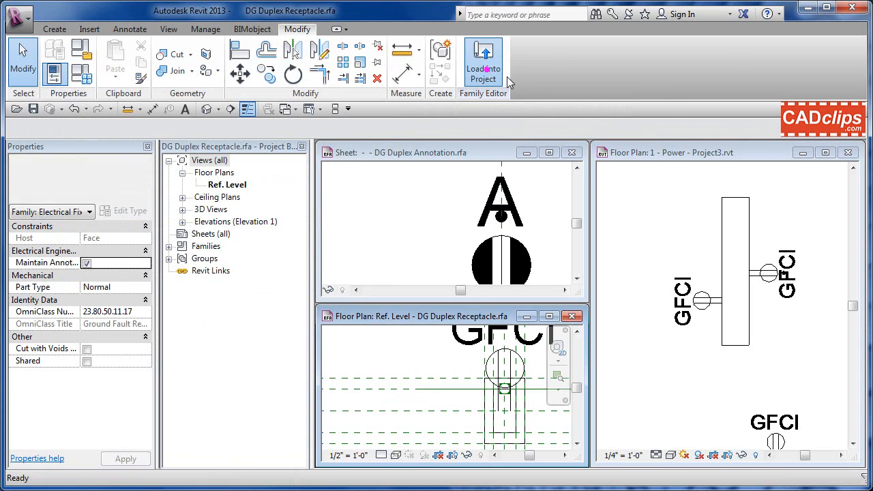
left_click(484, 190)
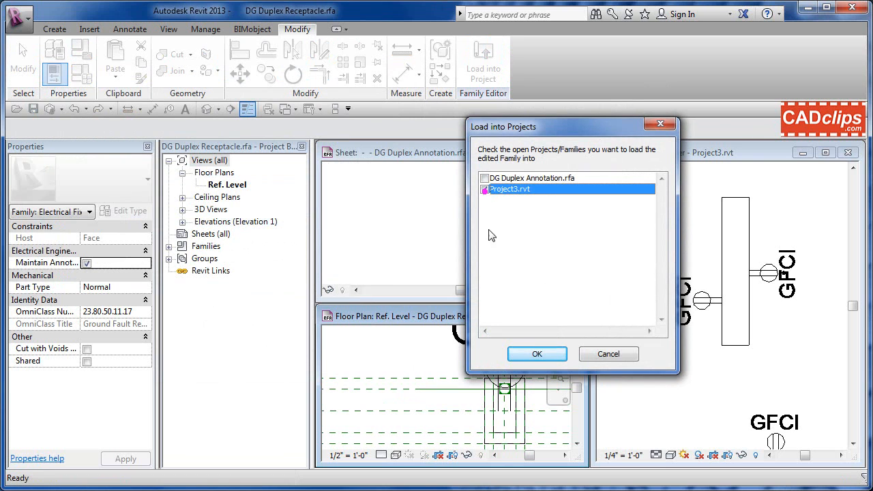
left_click(484, 190)
left_click(537, 354)
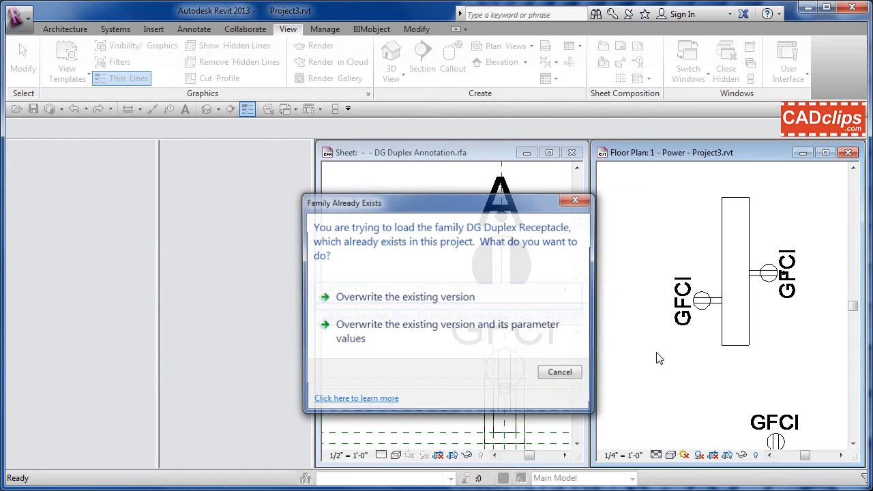
left_click(454, 305)
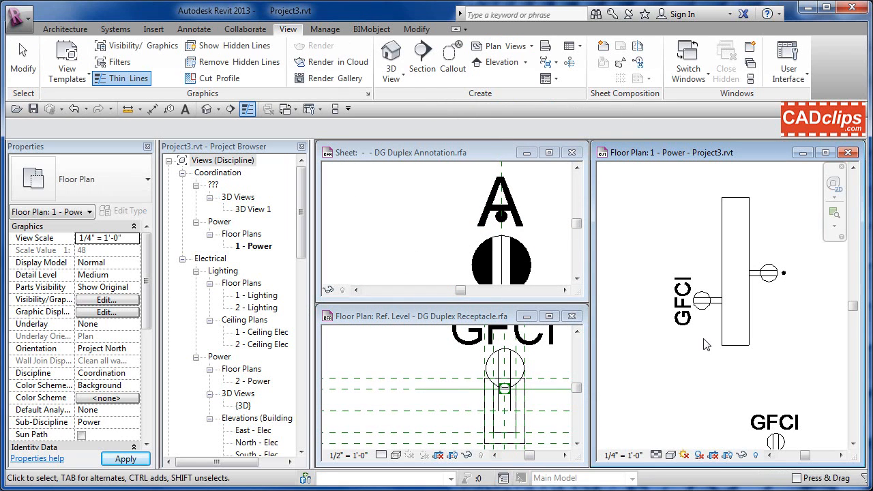
- Turn on Above Millwork for the GFCI receptacle on the left side of the vertical wall in the 1 - Power plan
middle_click_drag(785, 331, 754, 321)
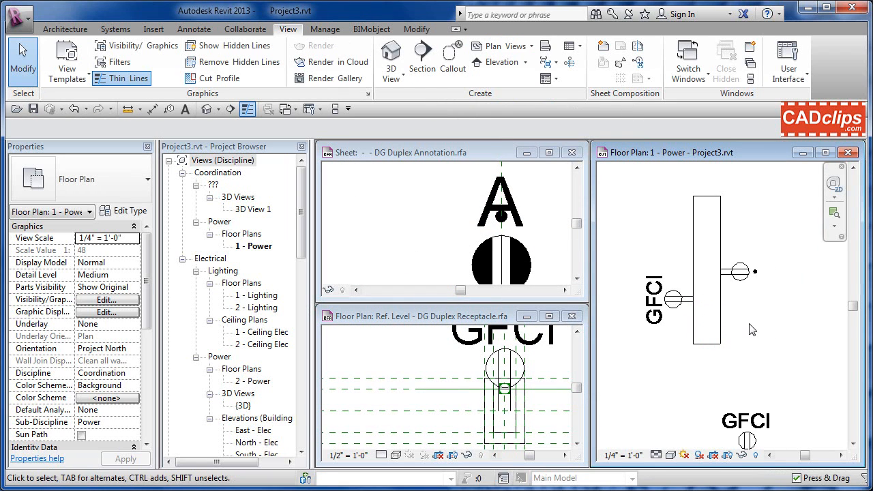
scroll(750, 319, "down", 1)
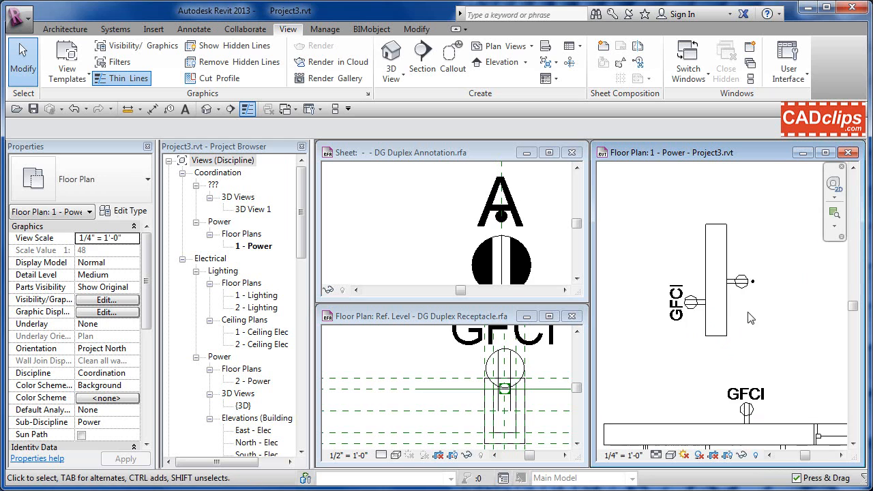
left_click(685, 302)
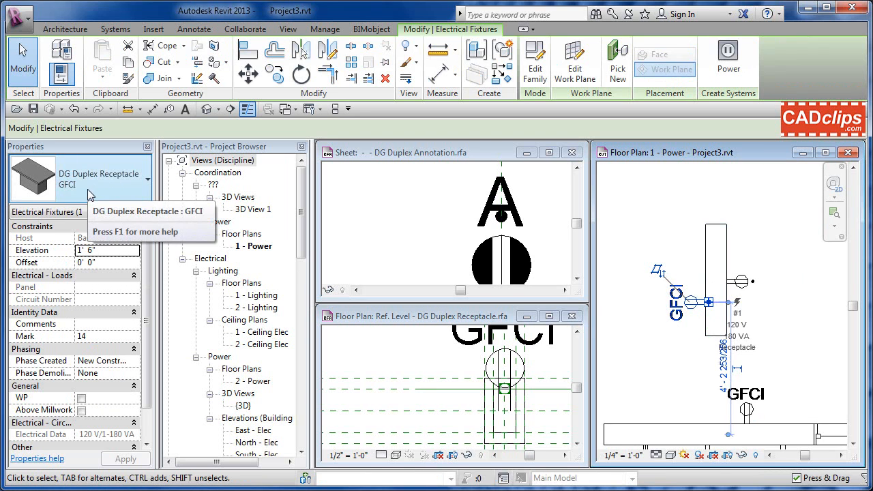
left_click(82, 410)
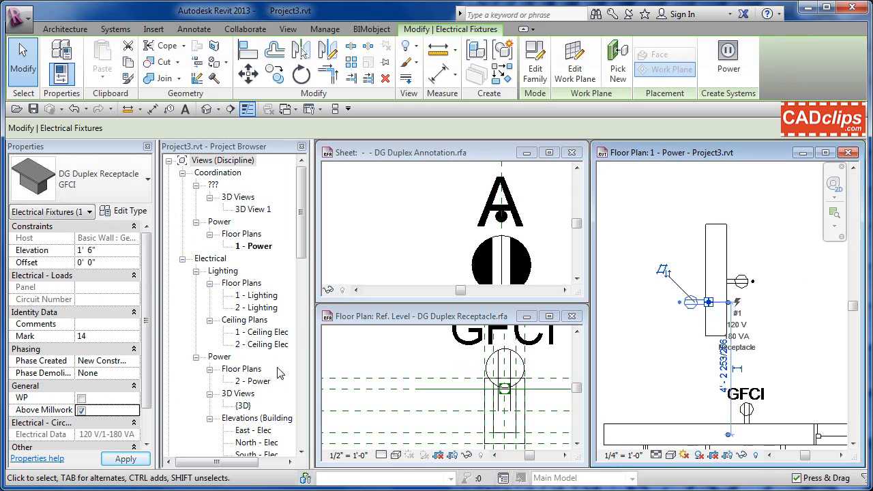
left_click(690, 328)
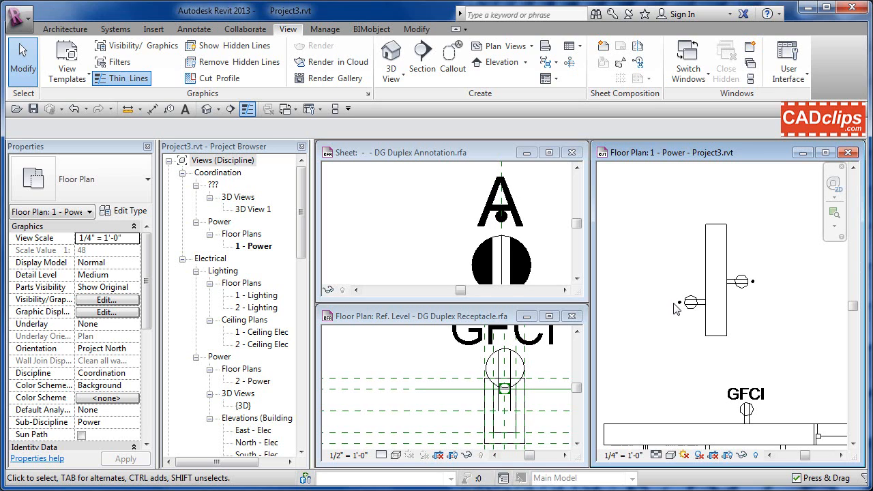
- Return to the DG Duplex Annotation.rfa sheet and inspect the extents of the label A above the duplex symbol
left_click(413, 198)
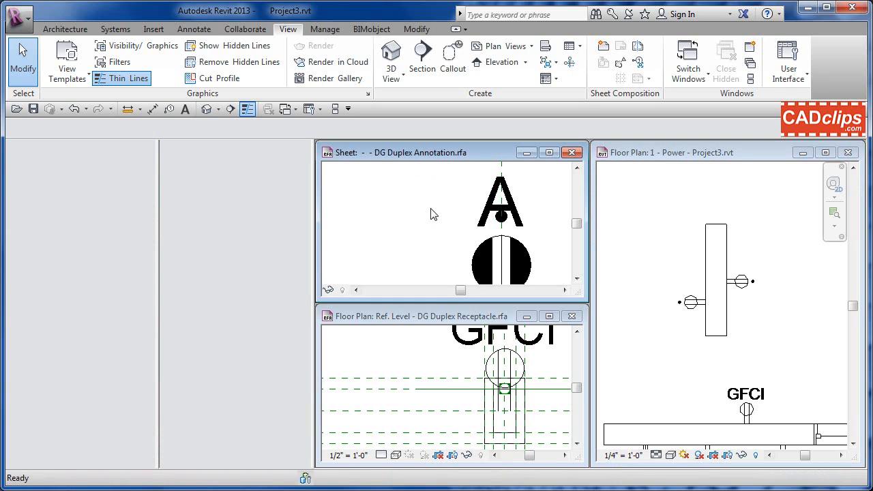
middle_click_drag(432, 214, 407, 227)
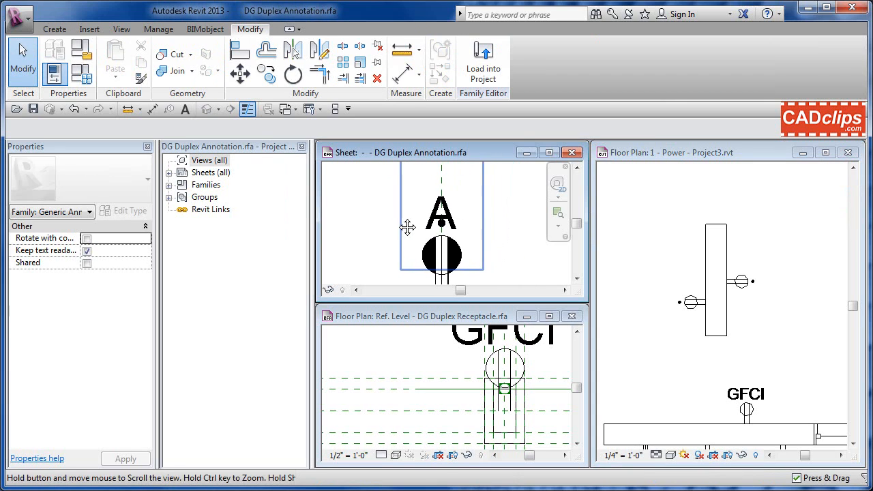
mouse_move(502, 211)
middle_mouse_down()
mouse_move(518, 216)
mouse_move(498, 204)
middle_mouse_up()
left_click(496, 215)
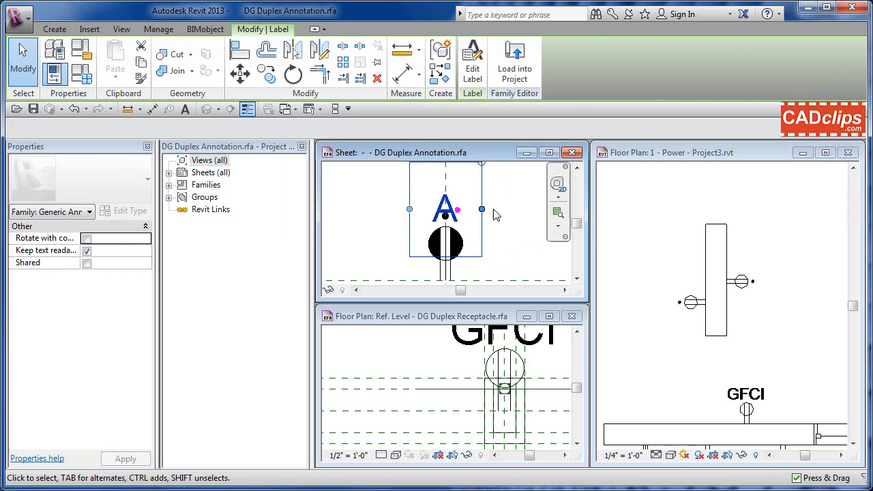
left_click(514, 211)
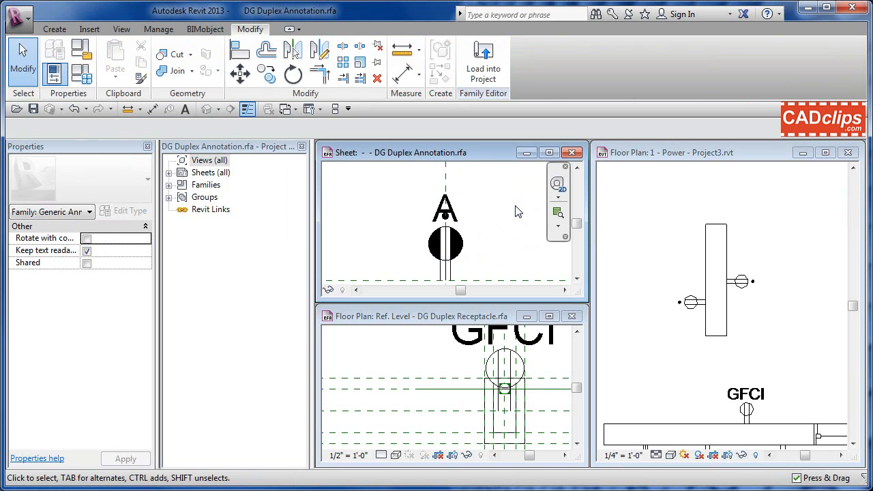